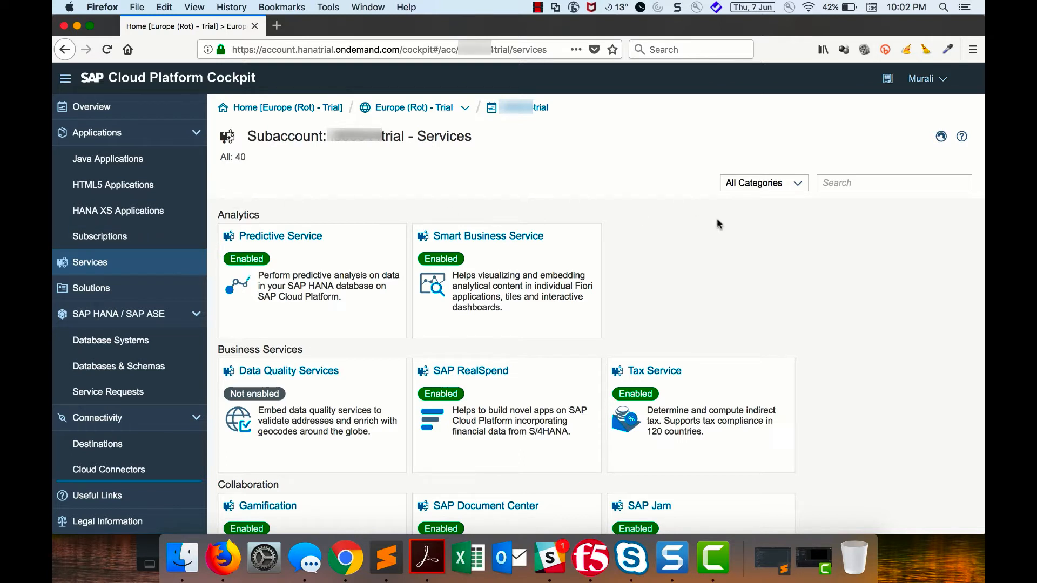
- Filter the subaccount's services to User Experience and go to the Portal service's admin site
click(798, 183)
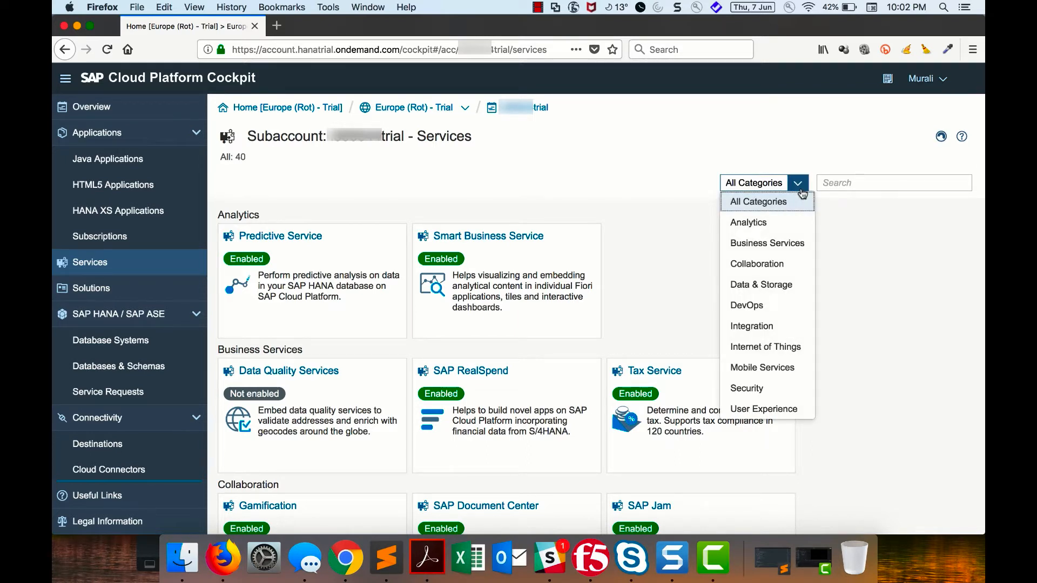
click(802, 412)
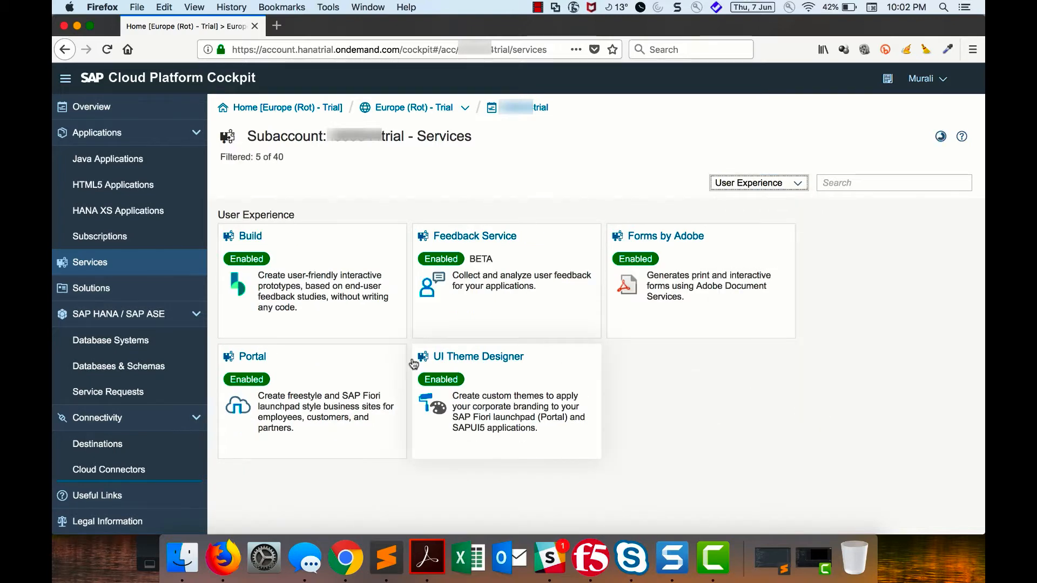
click(312, 400)
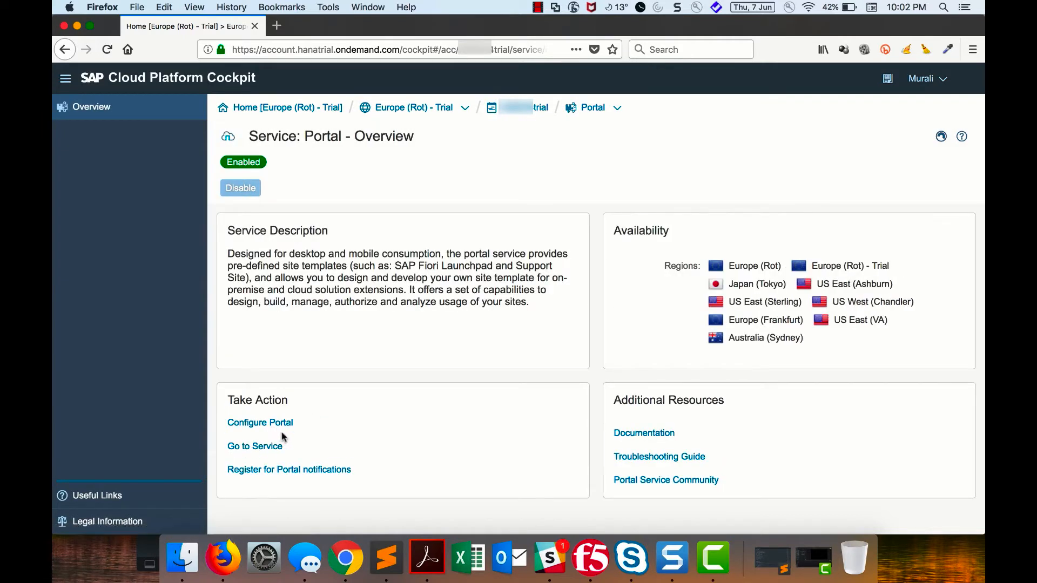
click(276, 451)
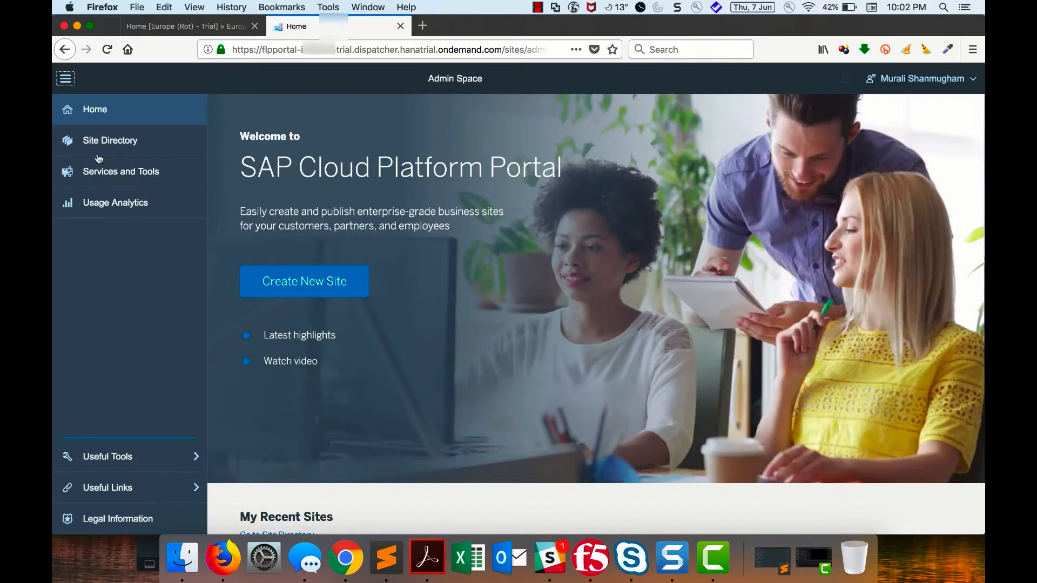
- Open the Classic UI launchpad site at /sites/classic from the Site Directory
click(108, 144)
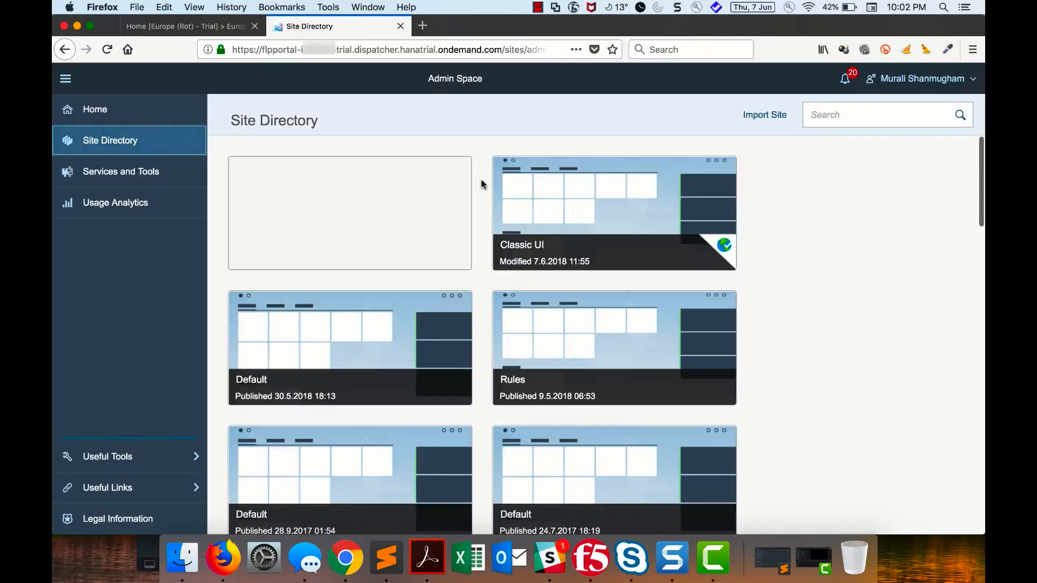
mouse_move(670, 252)
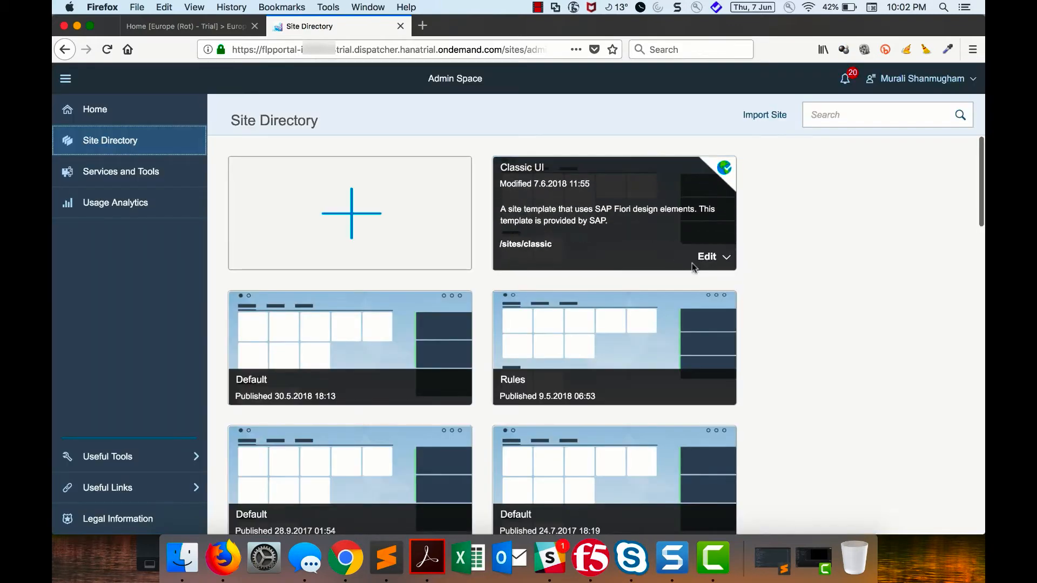
click(528, 246)
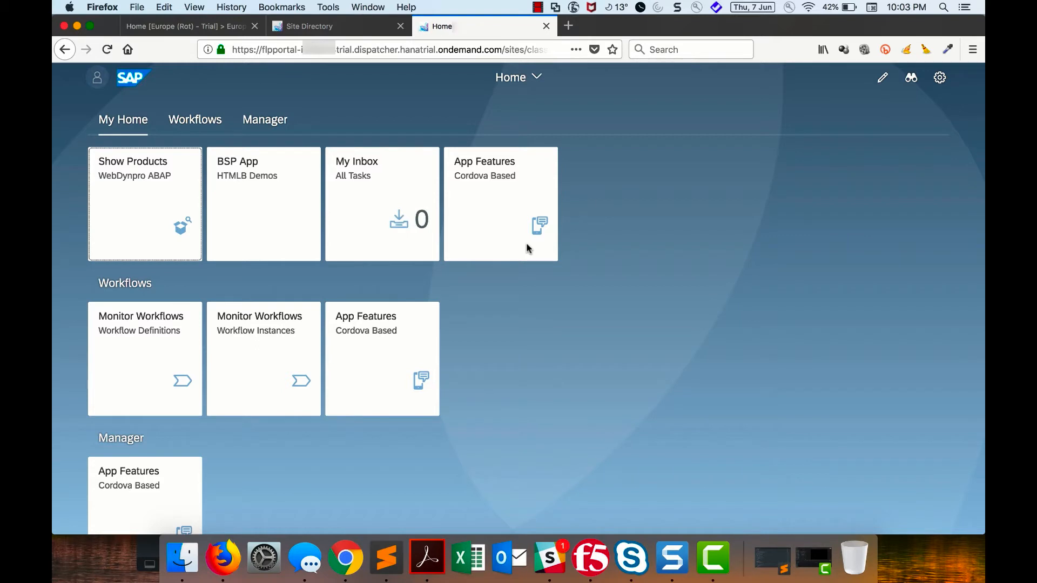
- Preview the App Features app in My Home, return to the launchpad home page and copy the site's URL
click(509, 205)
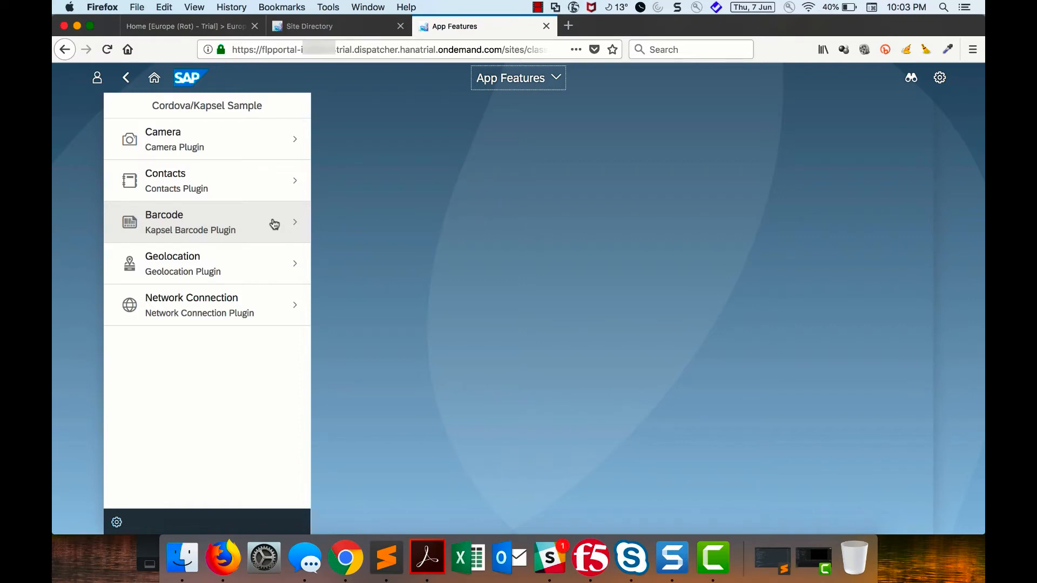
click(154, 78)
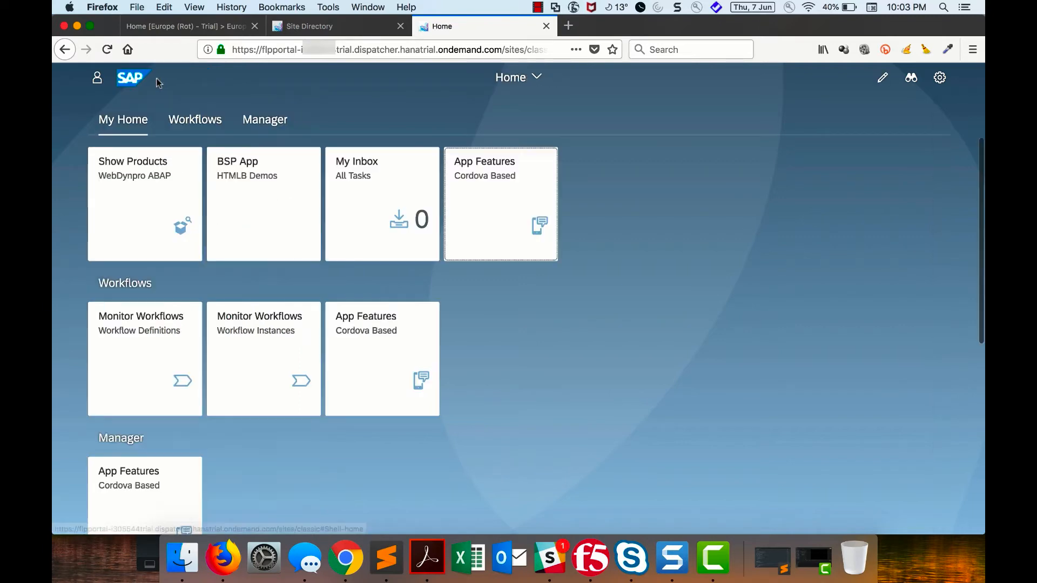
click(335, 52)
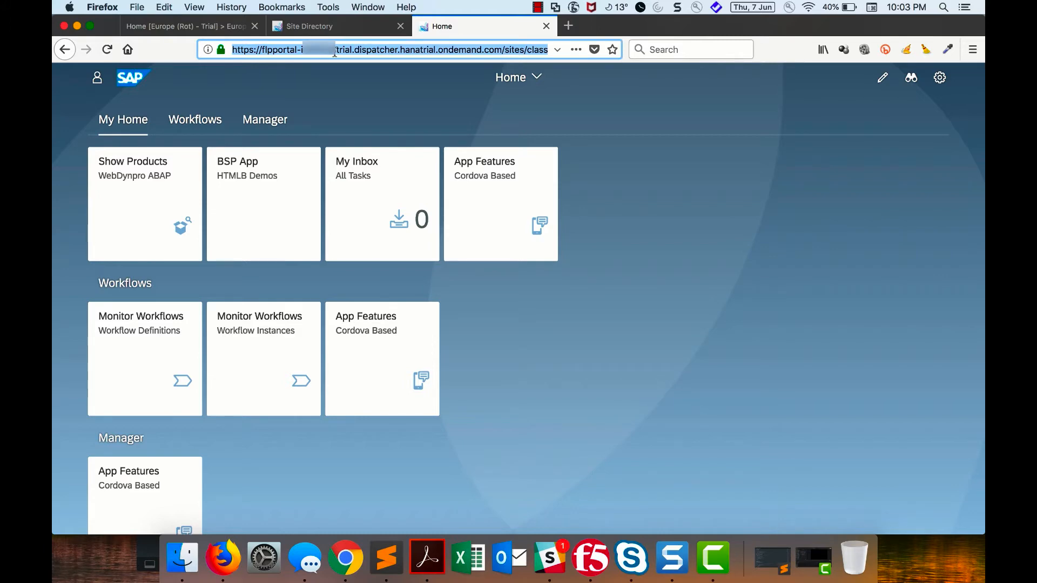
- Return to the cockpit, filter the subaccount's services to Mobile Services and go to the Development & Operations, std service
click(219, 28)
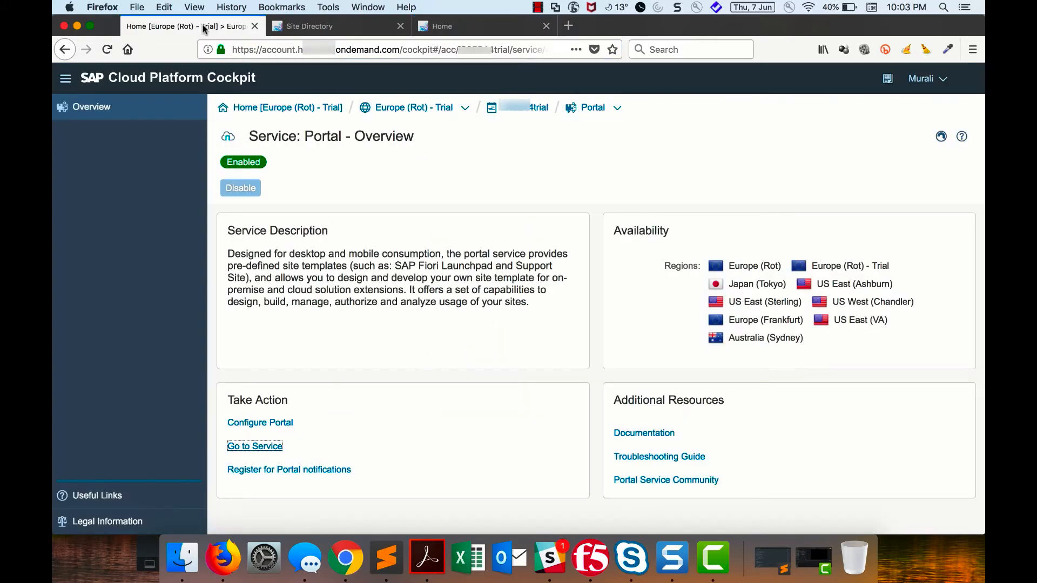
click(528, 108)
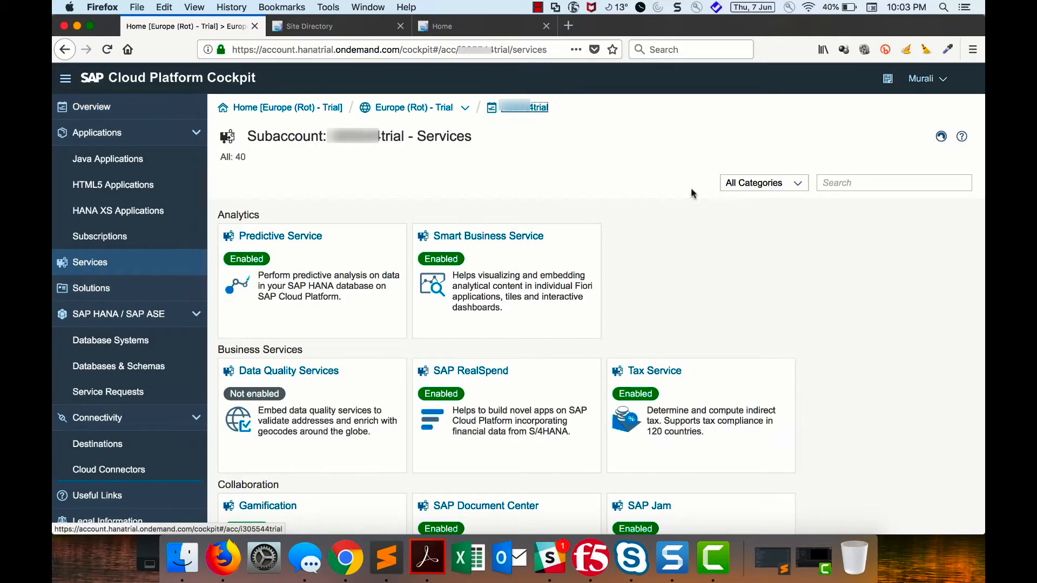
click(798, 184)
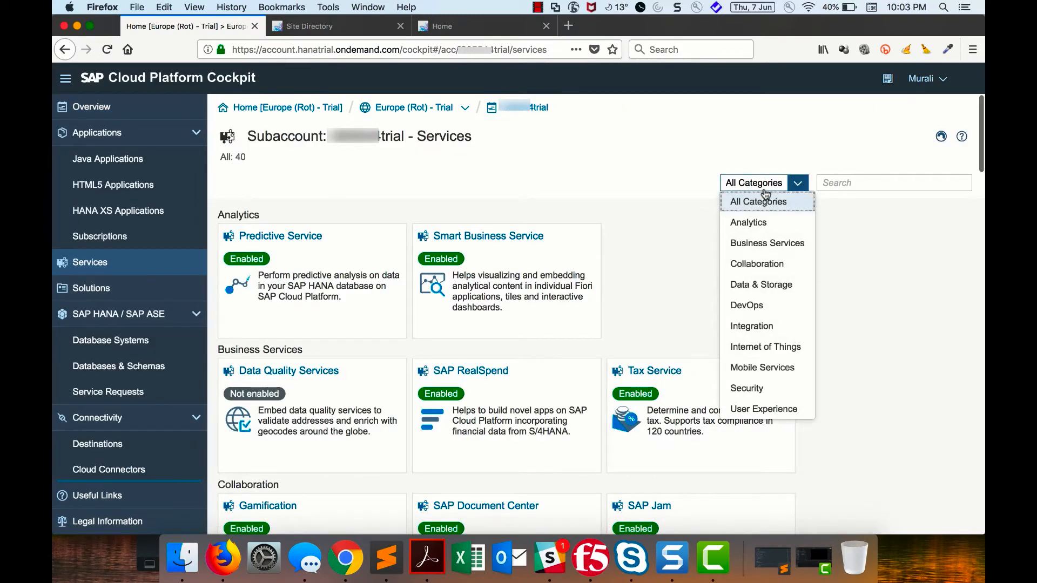
click(778, 368)
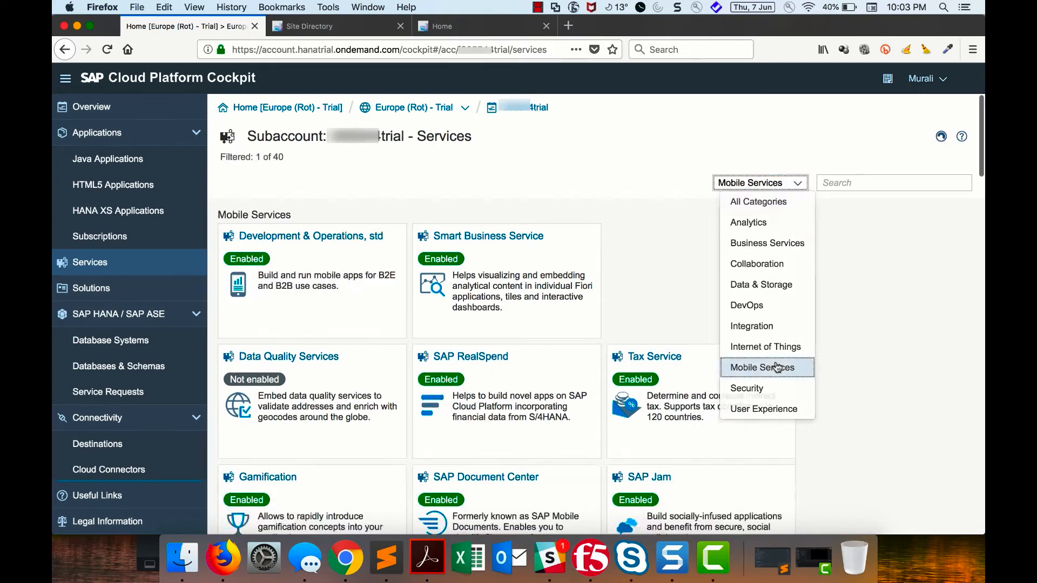
click(374, 280)
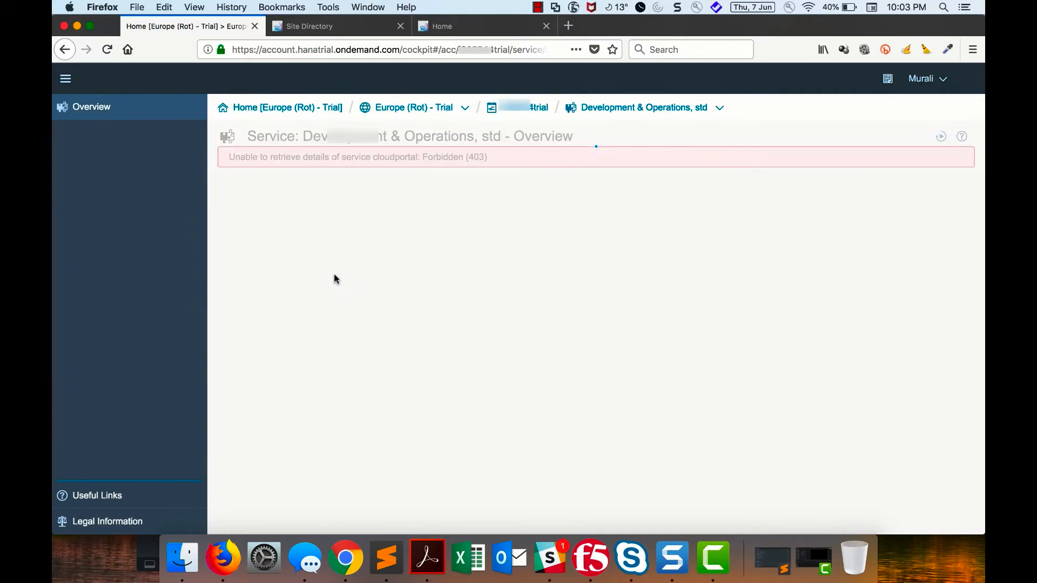
scroll(324, 368, down, 1)
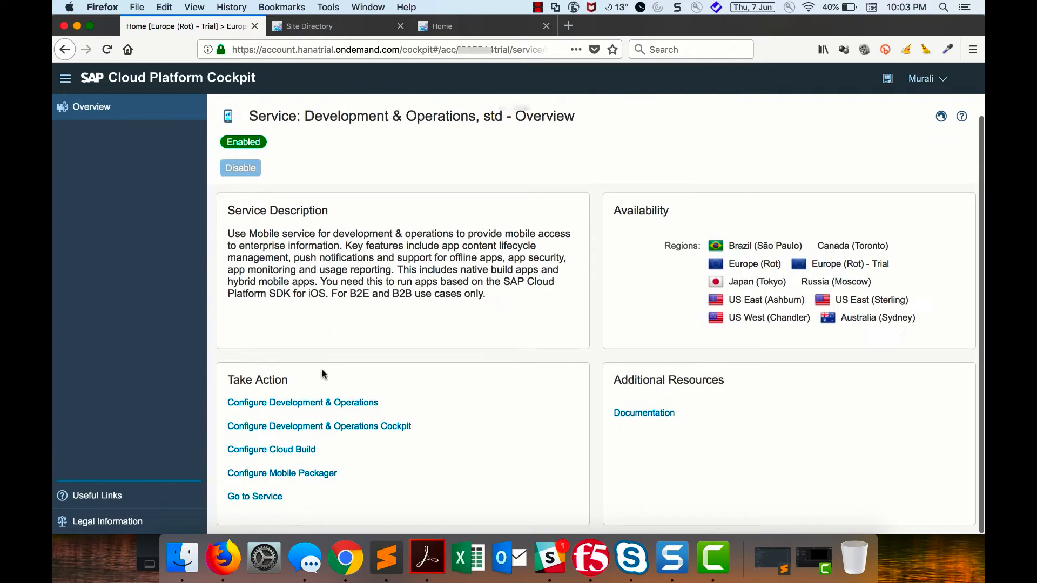
click(275, 500)
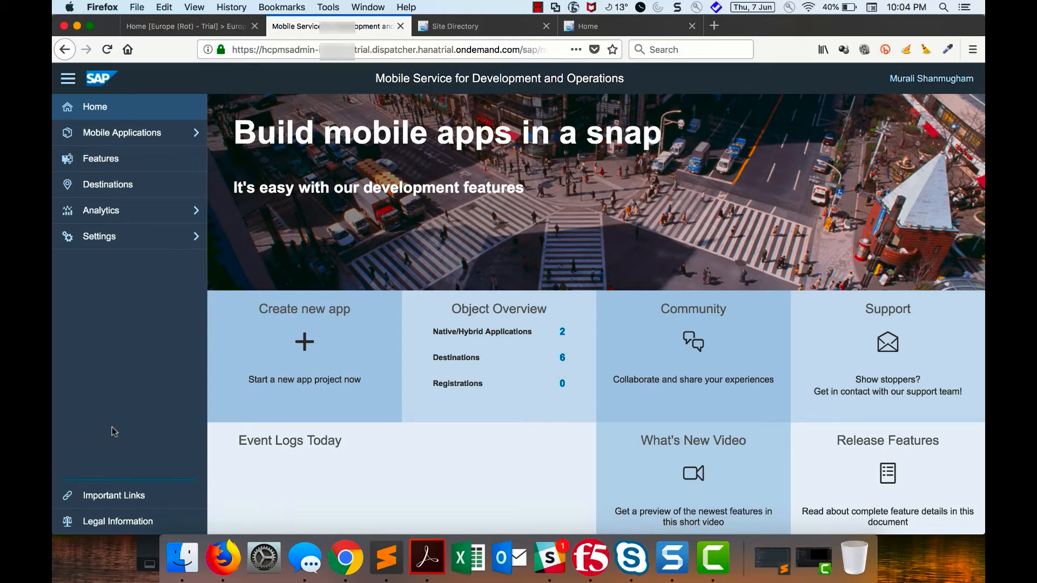
- Review the uploaded iOS signing profile's certificate and provisioning profile settings, leaving them unedited
click(129, 247)
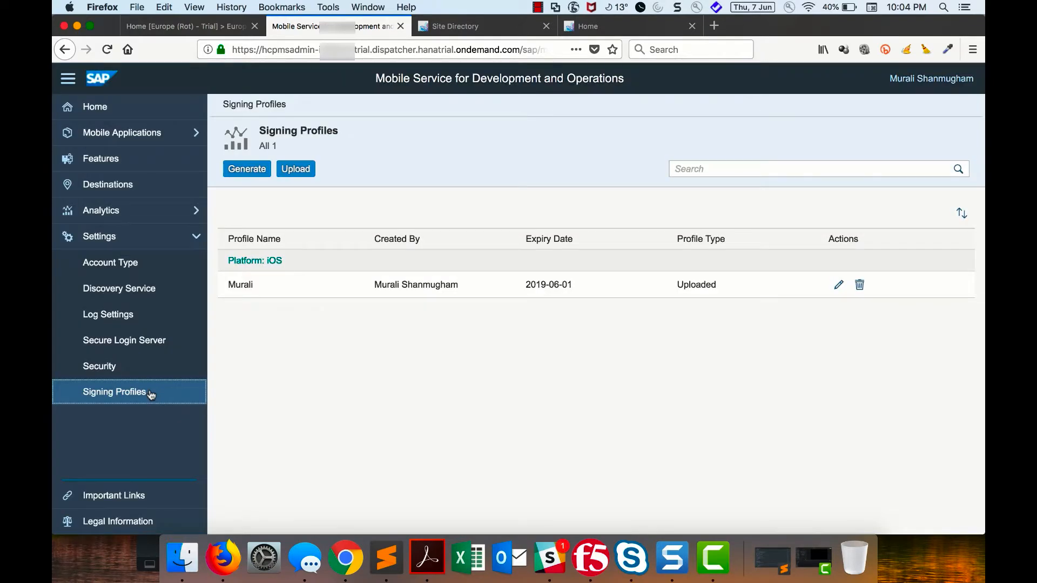
click(838, 290)
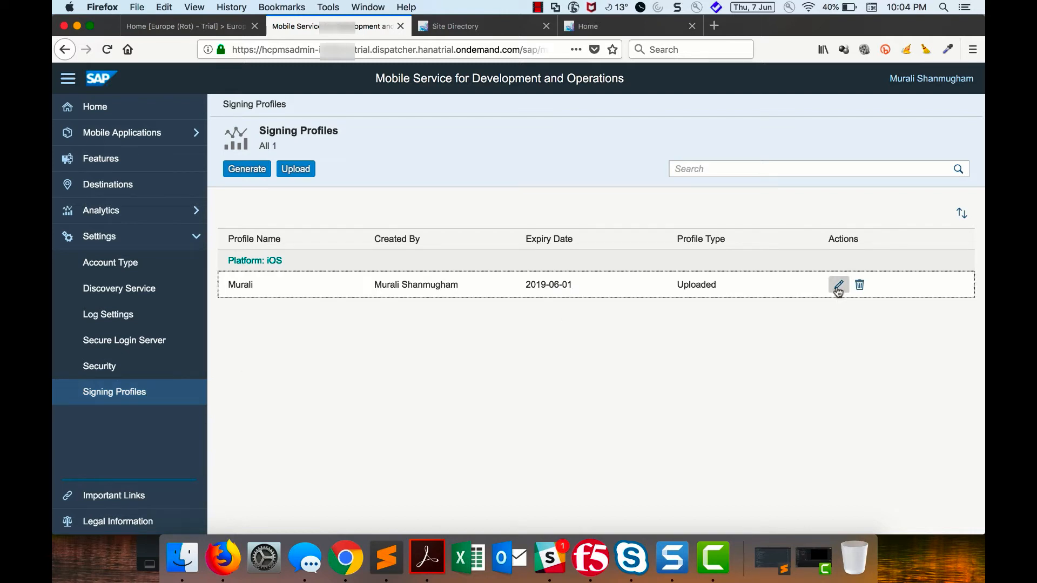
click(838, 287)
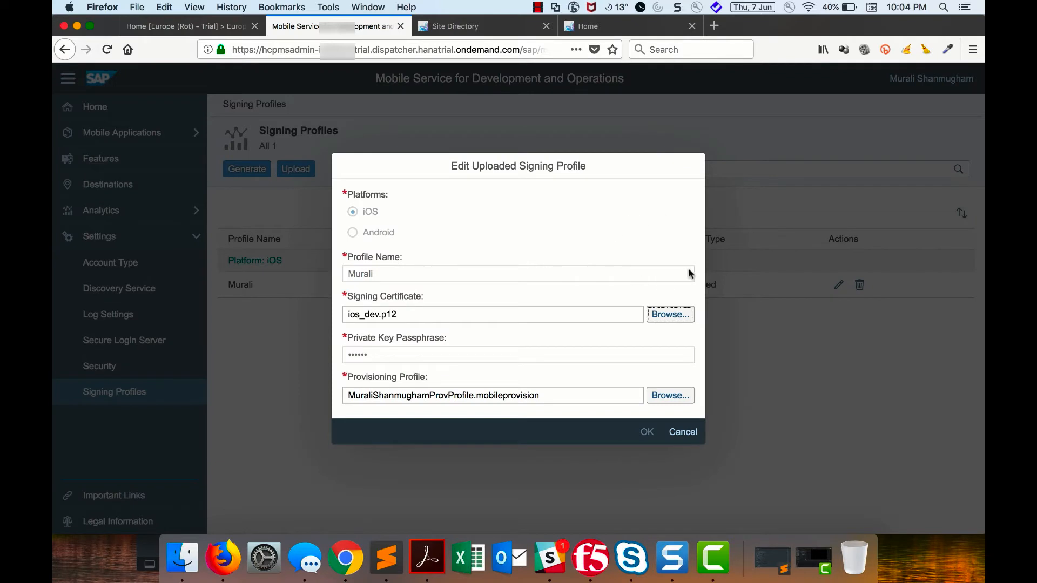
click(683, 432)
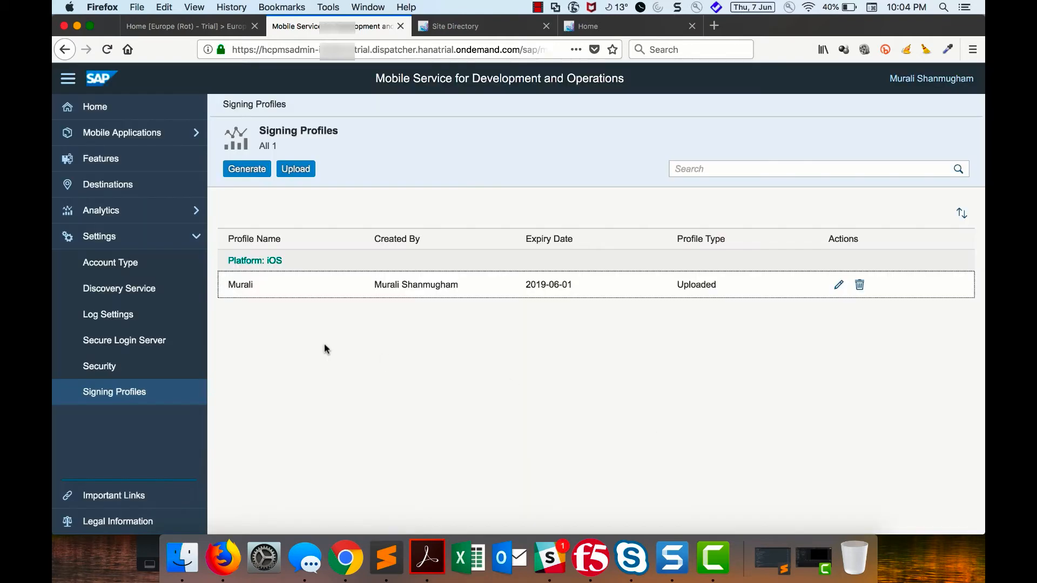
- Start a new destination of type Fiori Destination named Classic and continue to its connection settings
click(129, 188)
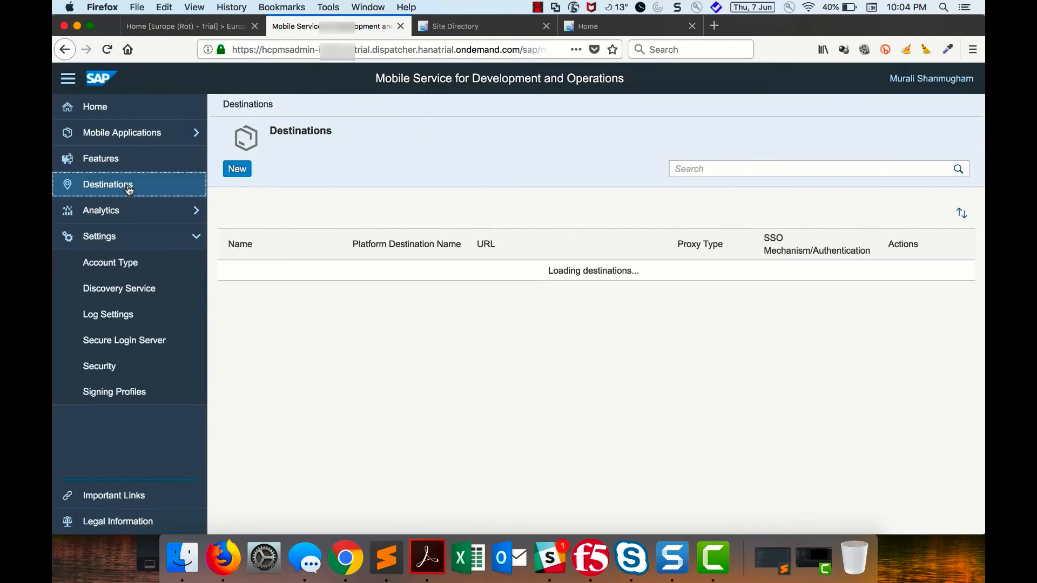
click(238, 169)
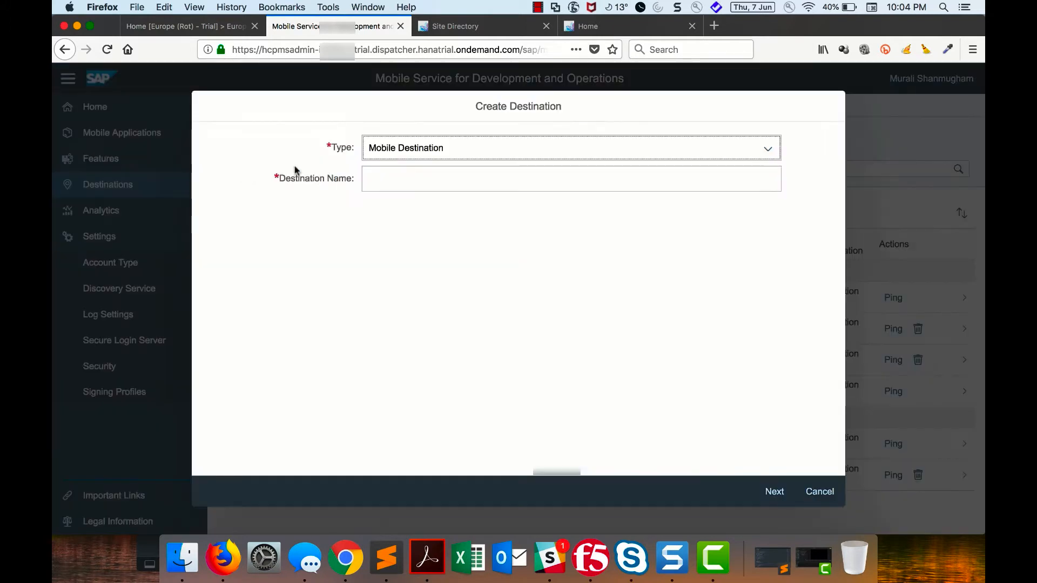
click(764, 153)
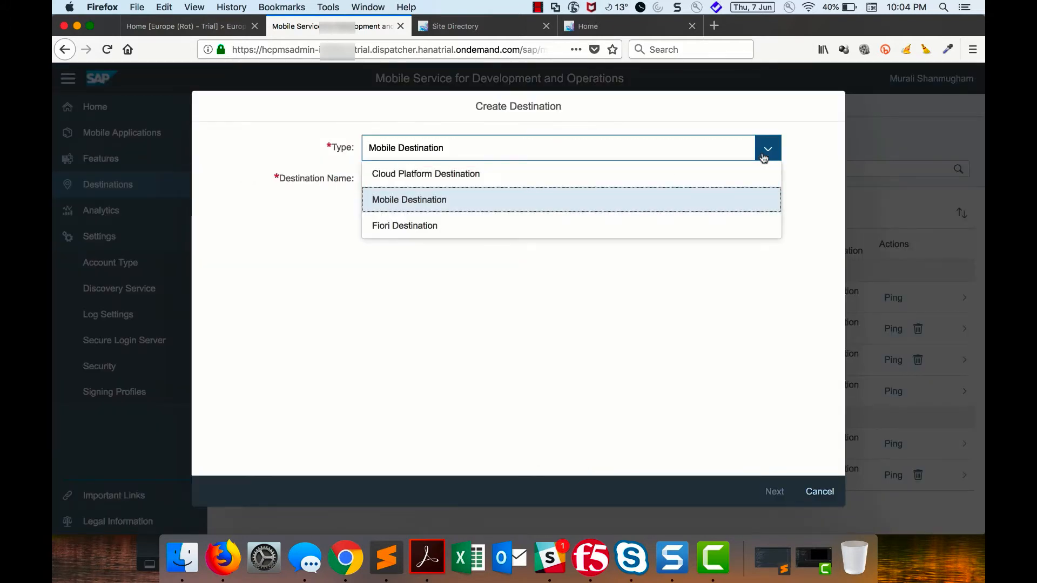
click(542, 230)
click(489, 179)
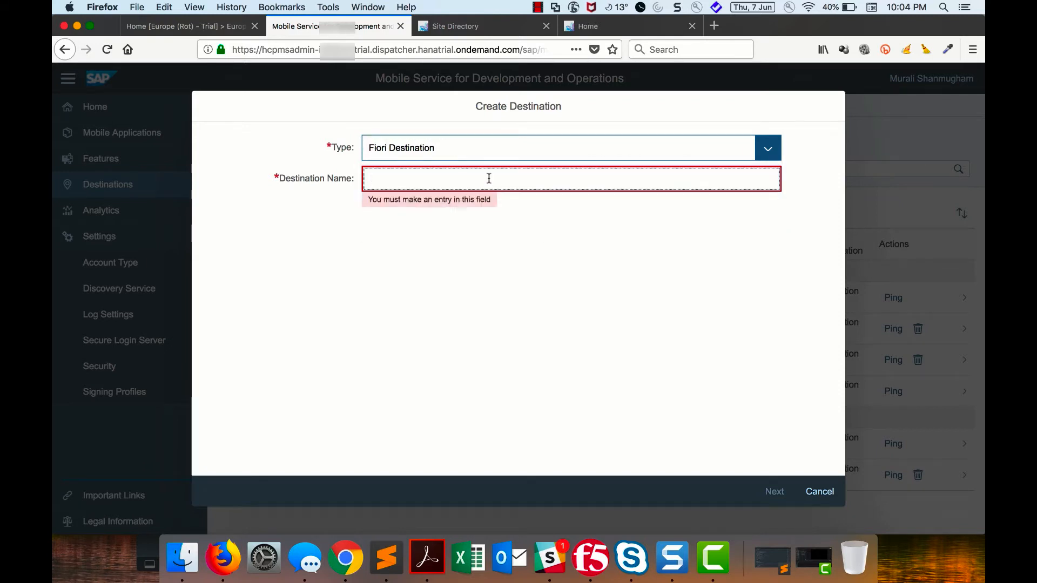
text(Classic)
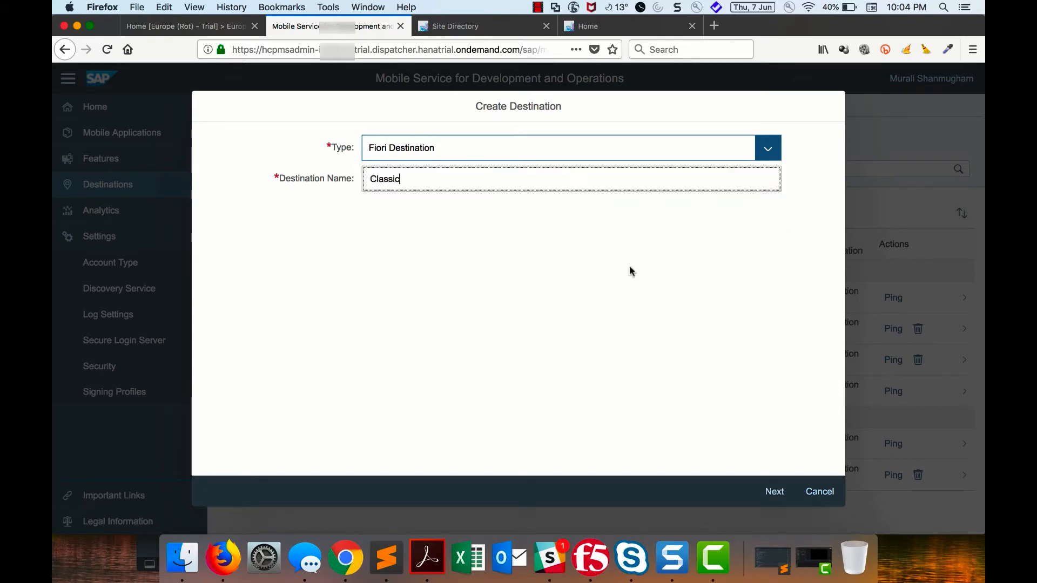
click(777, 492)
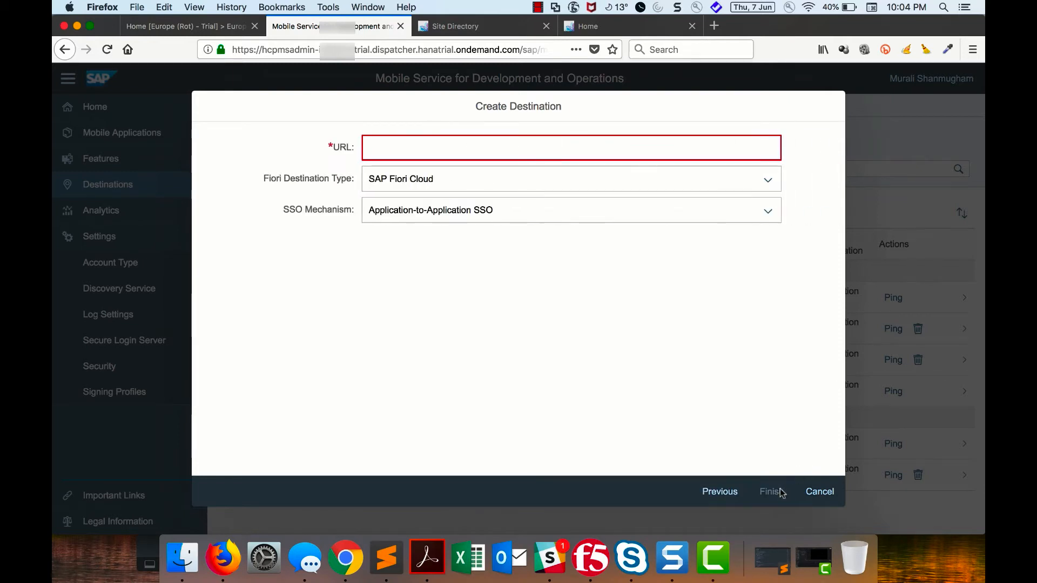
- Enter the copied launchpad URL without #Shell-home, keep SAP Fiori Cloud as the Fiori destination type, and create the destination
click(689, 150)
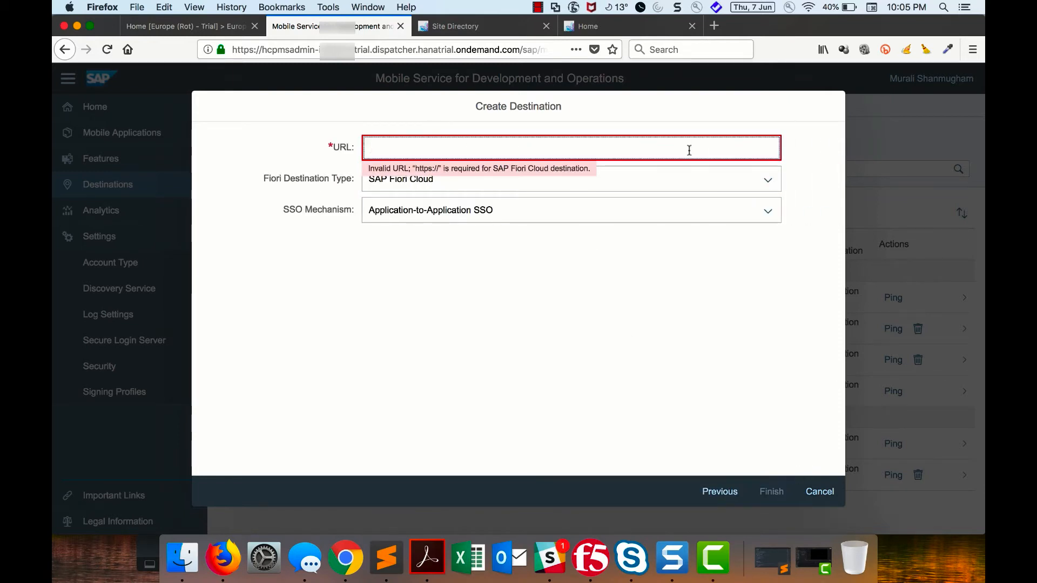
key(super+v)
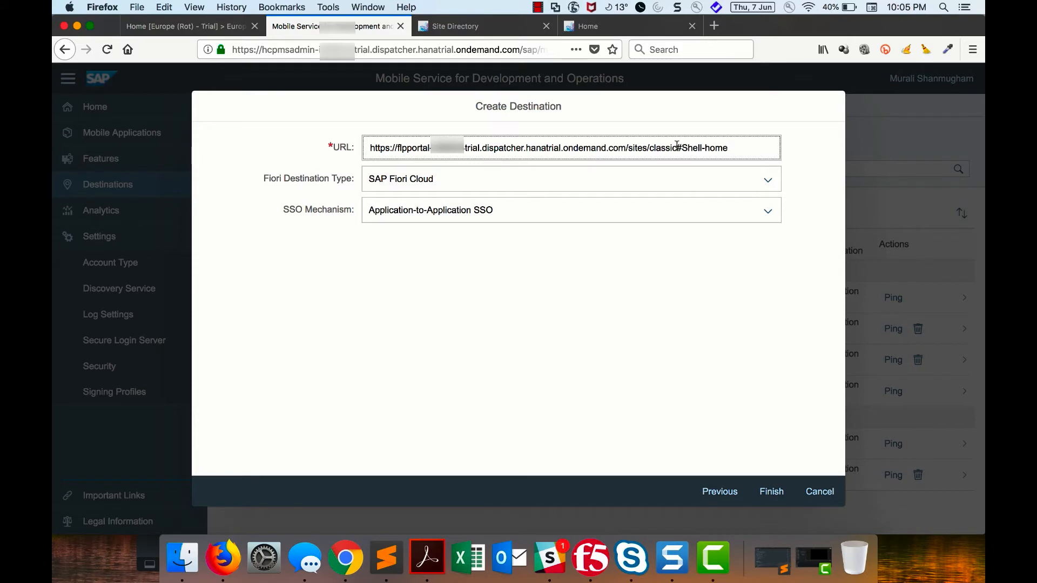
drag(677, 146, 789, 152)
key(BackSpace)
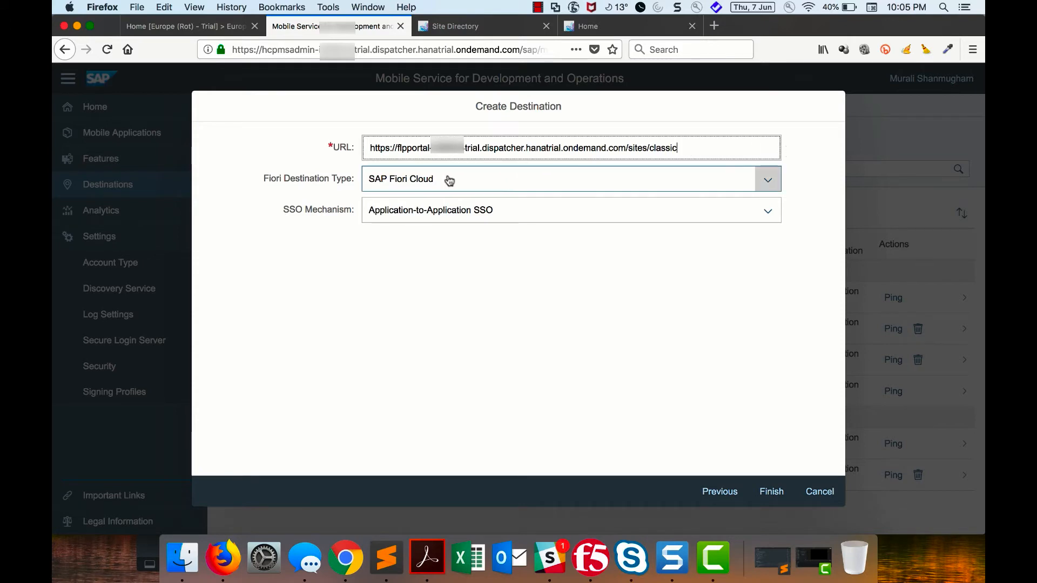
click(774, 185)
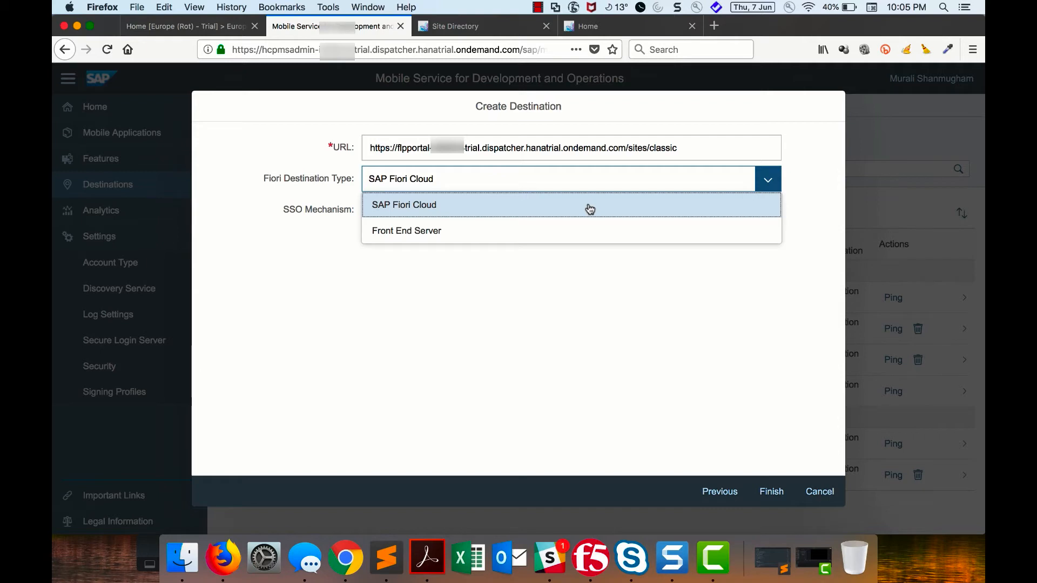
click(812, 230)
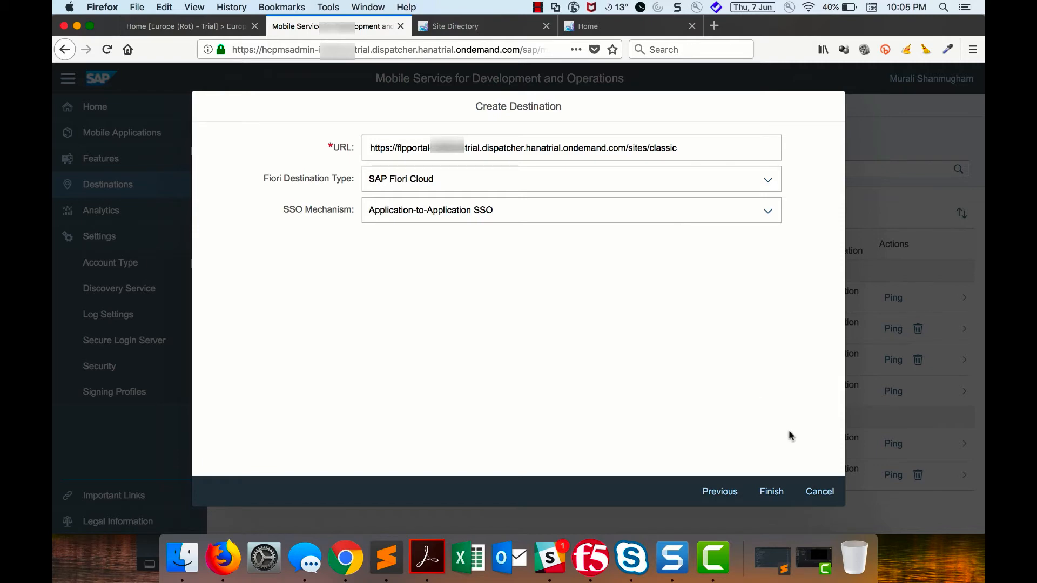
click(772, 492)
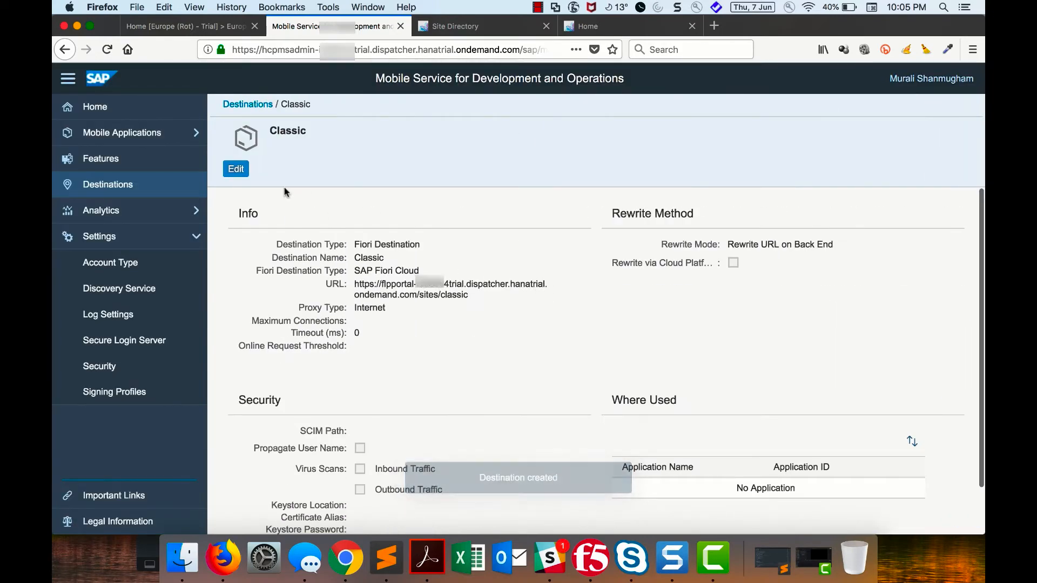
- Create a new native/hybrid mobile application with ID com.sample.app1 and name Classic
click(152, 135)
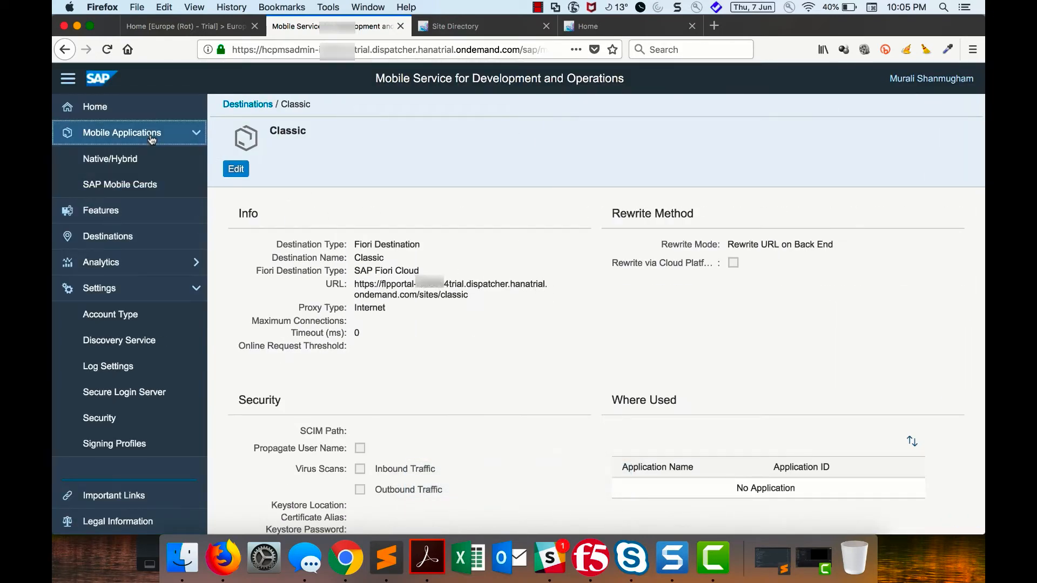
click(137, 165)
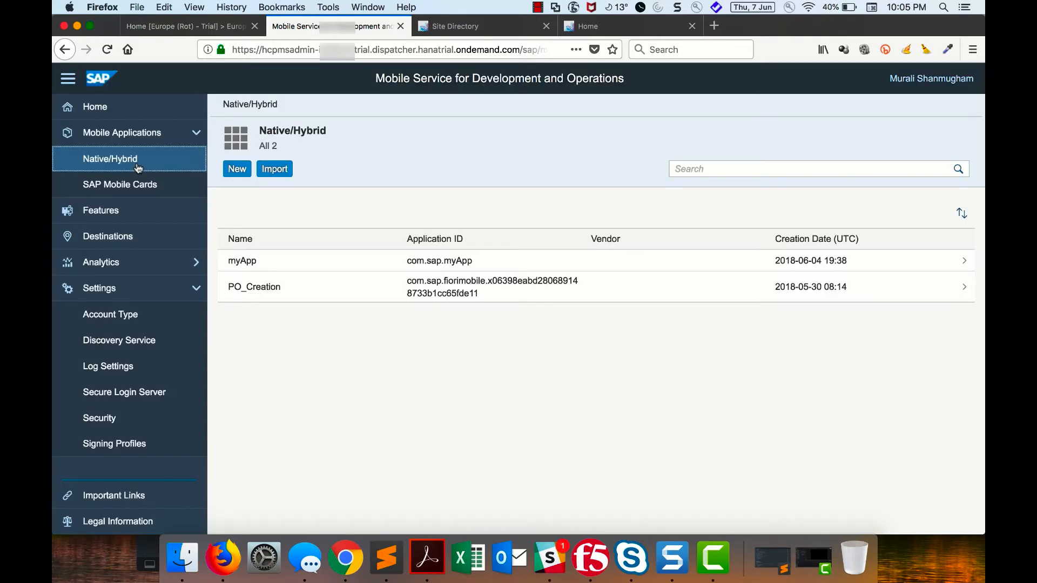
click(237, 171)
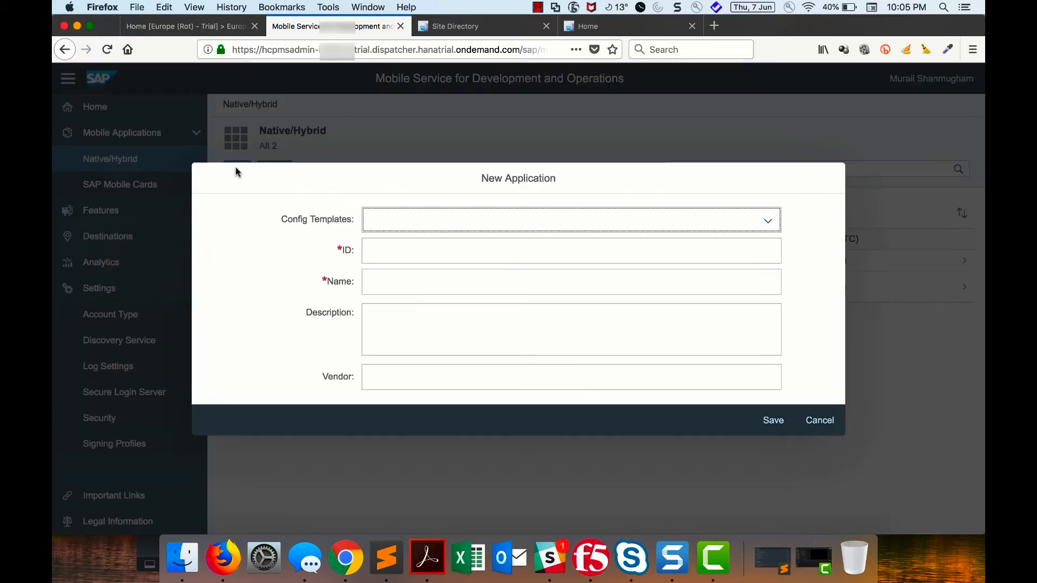
click(452, 258)
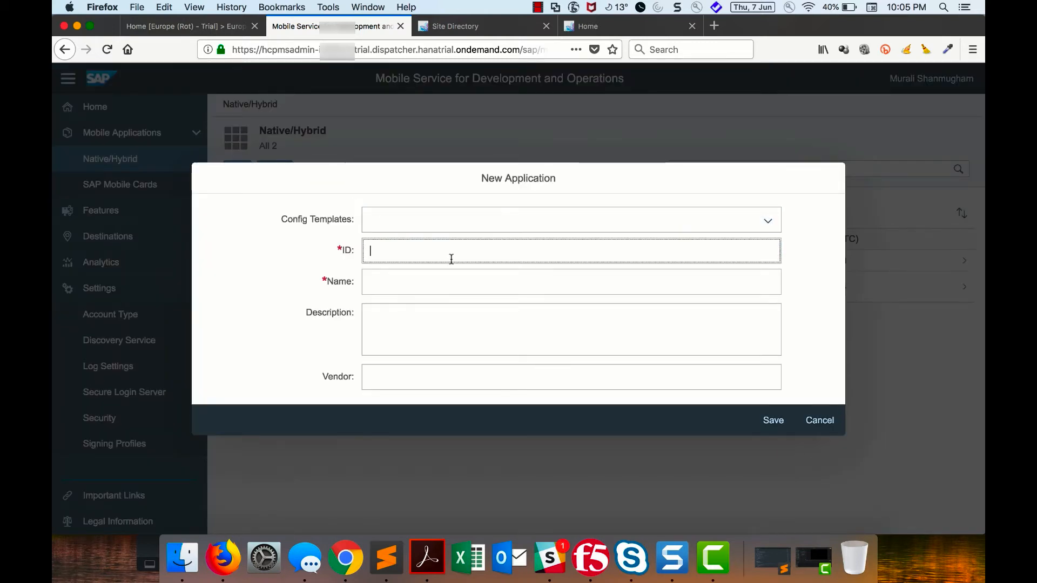
text(com.sample.)
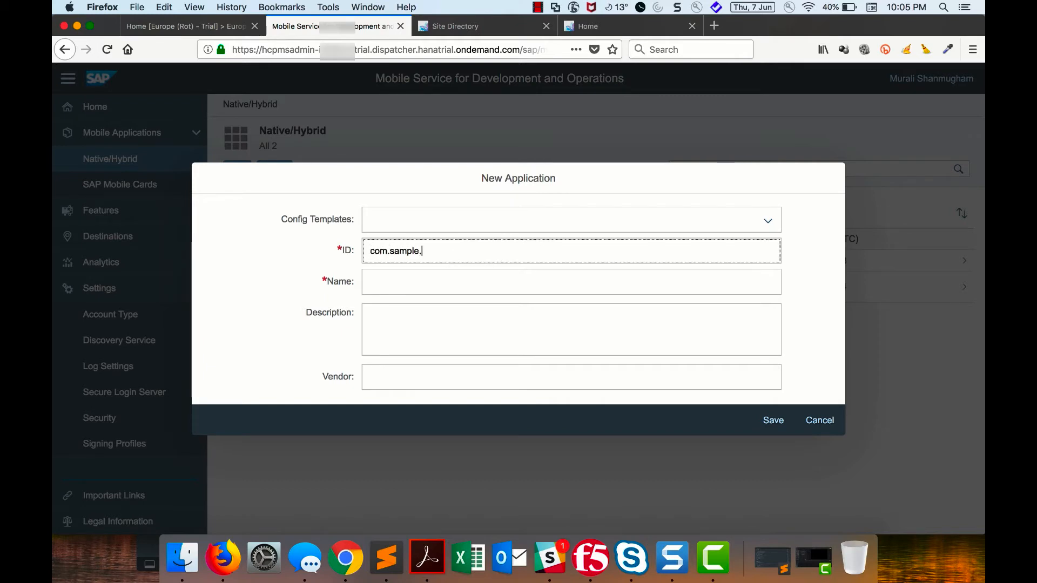
text(app1)
key(Tab)
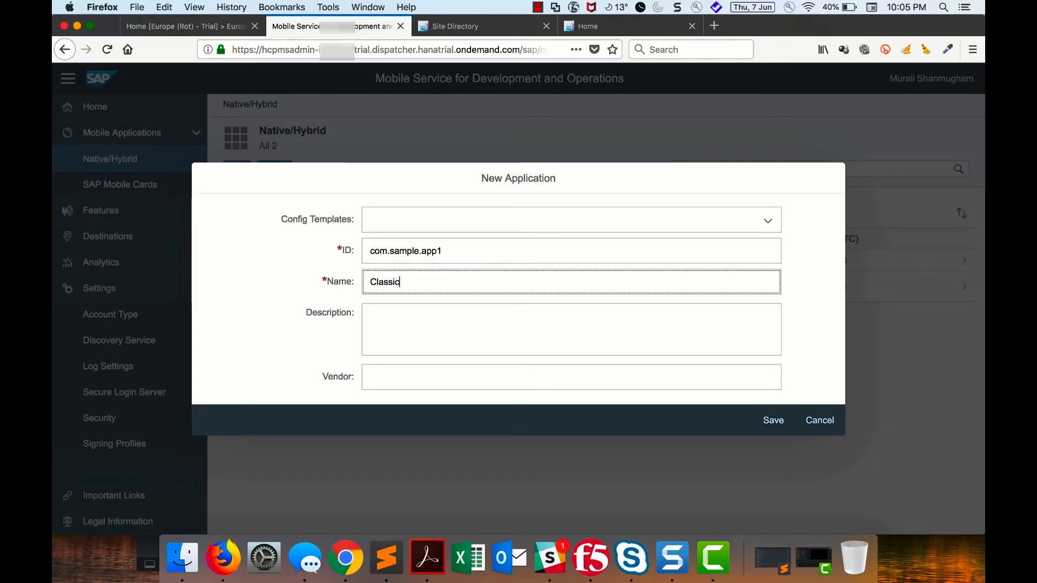
click(776, 423)
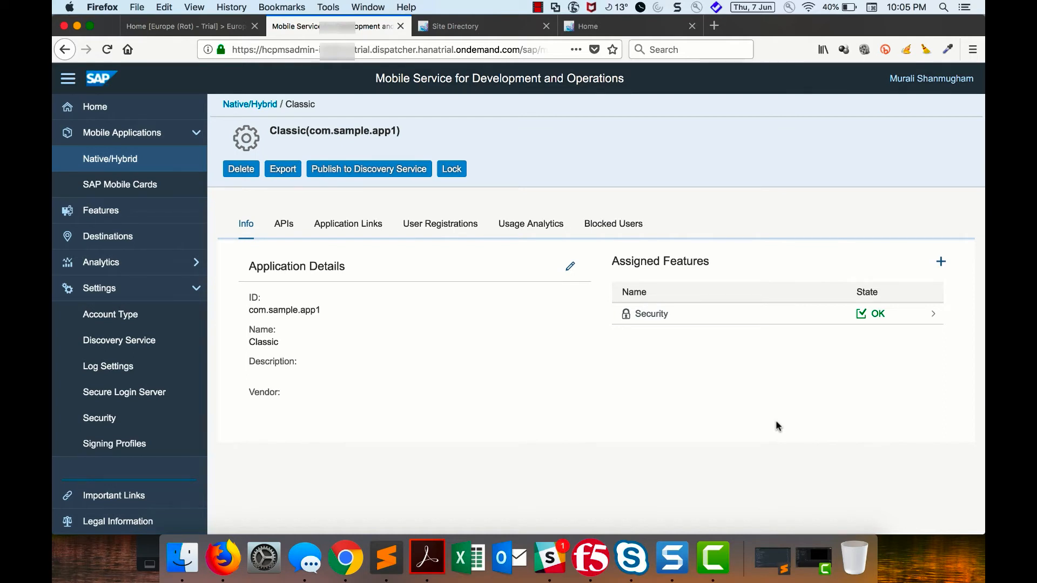
- Assign the Cloud Build feature to the Classic application
click(941, 263)
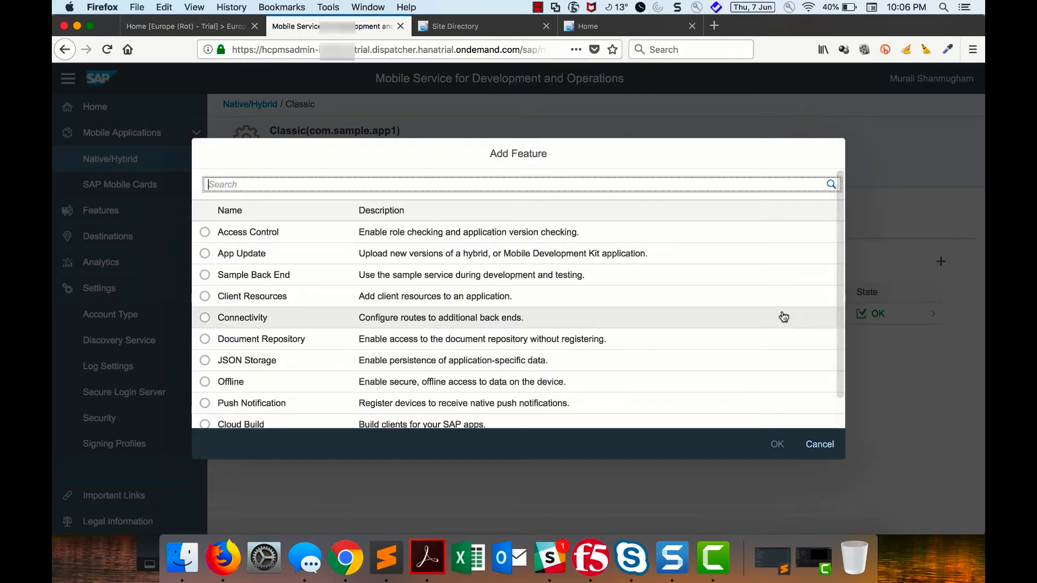
scroll(784, 317, down, 1)
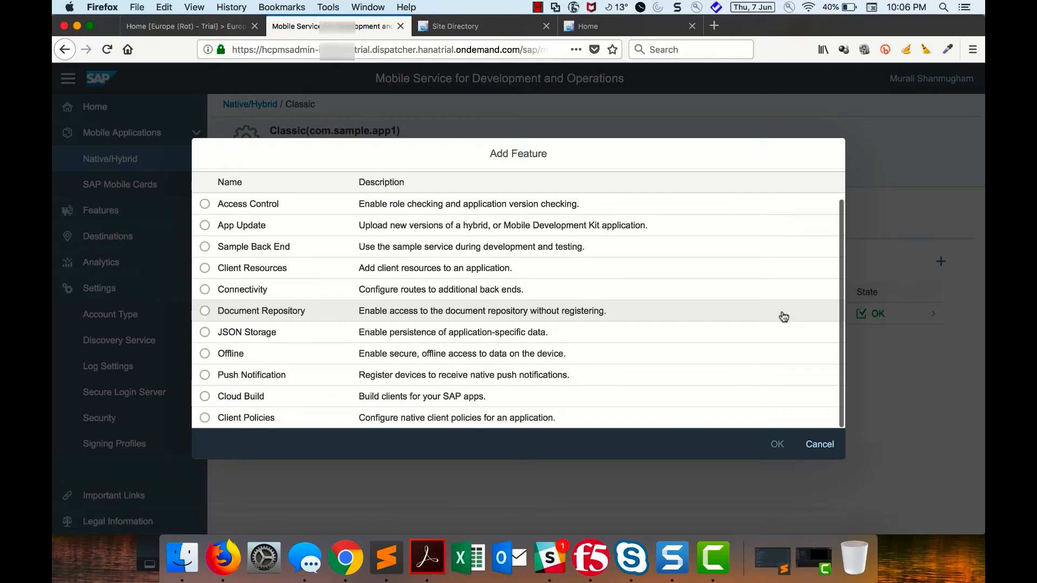
click(205, 397)
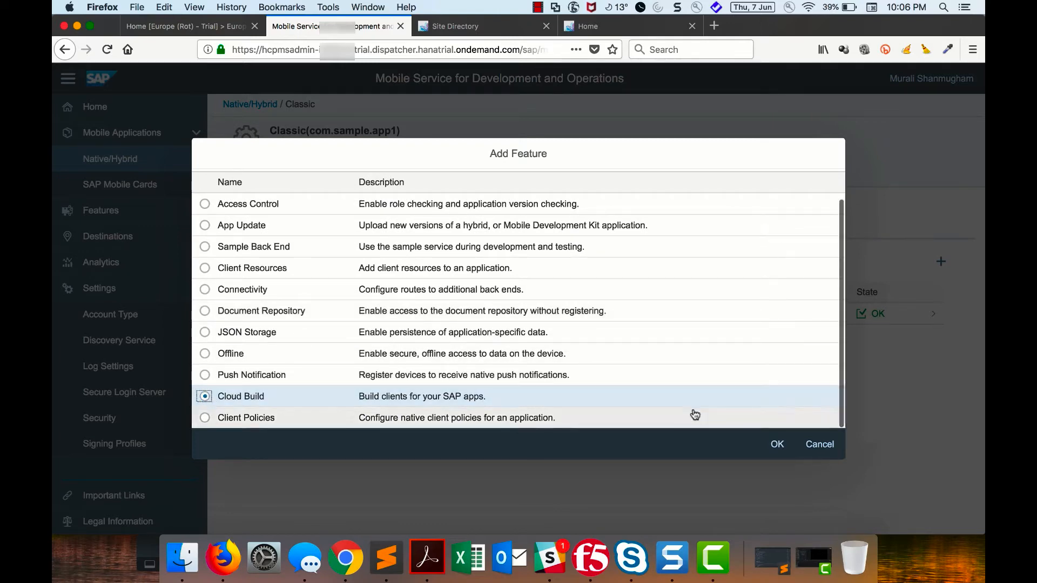
click(778, 445)
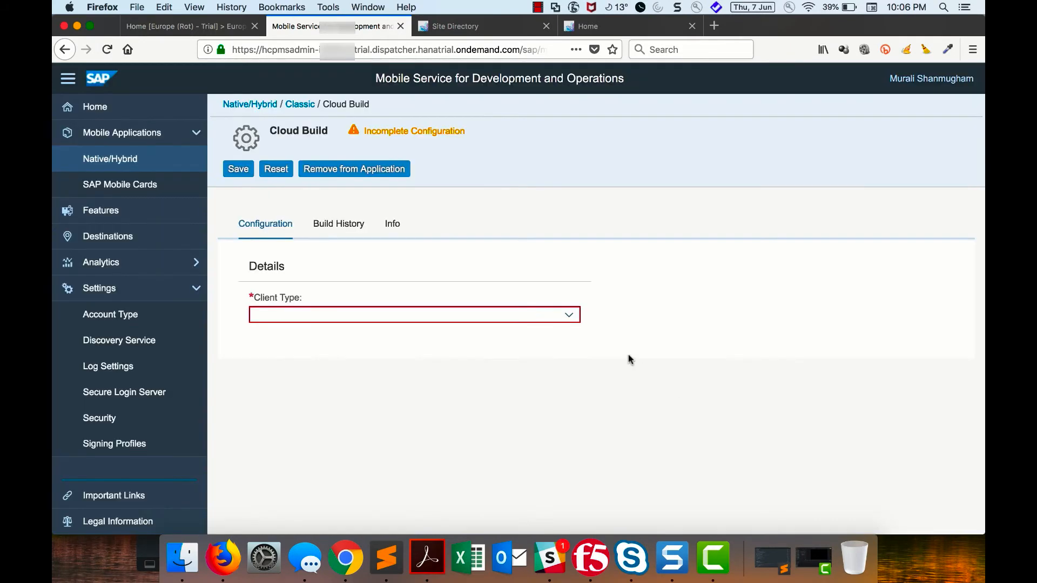
- Configure Cloud Build with client type Custom Fiori Client and the Classic Fiori destination
click(570, 315)
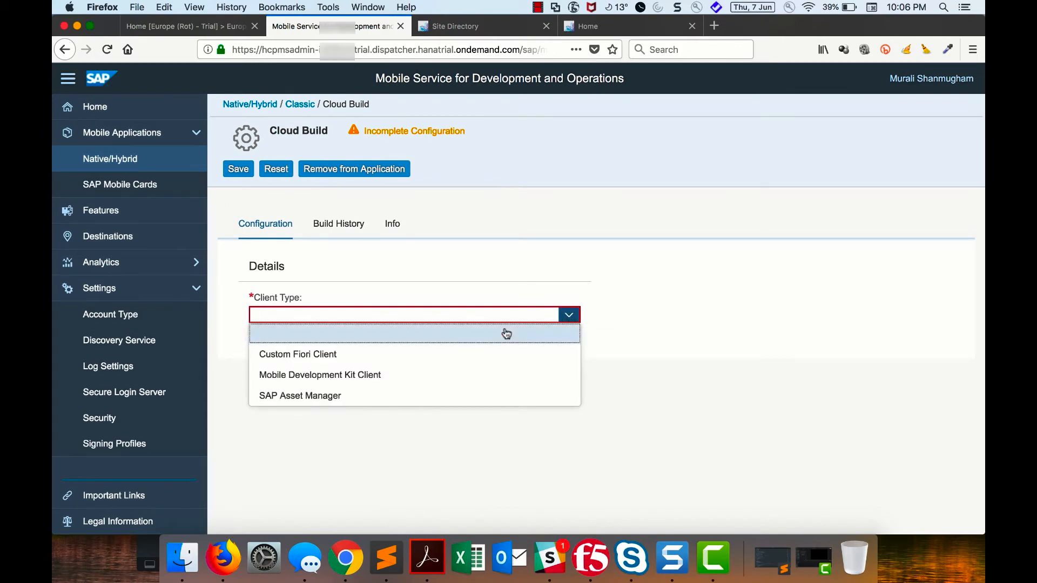
click(380, 354)
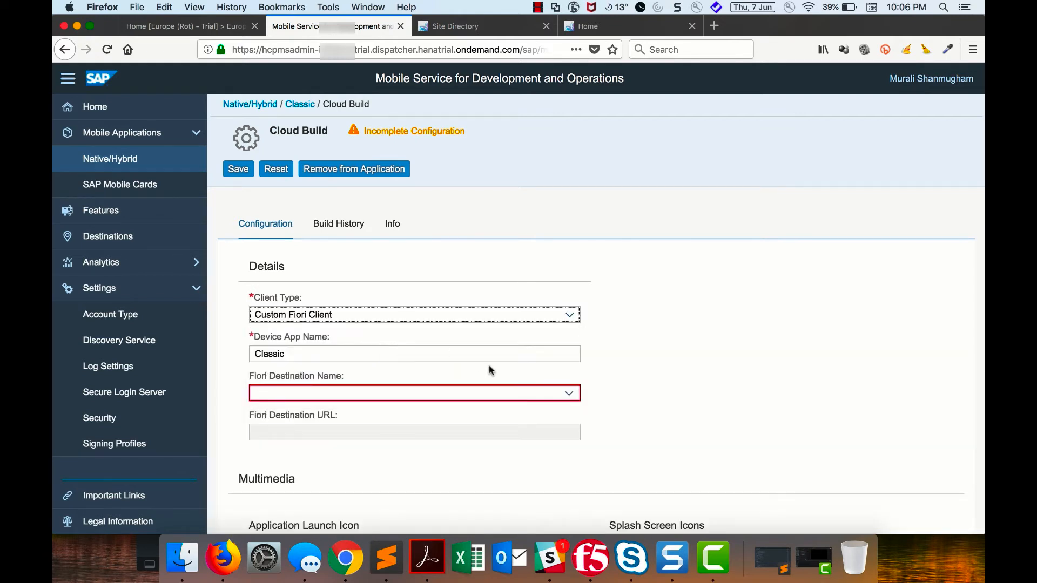
click(570, 394)
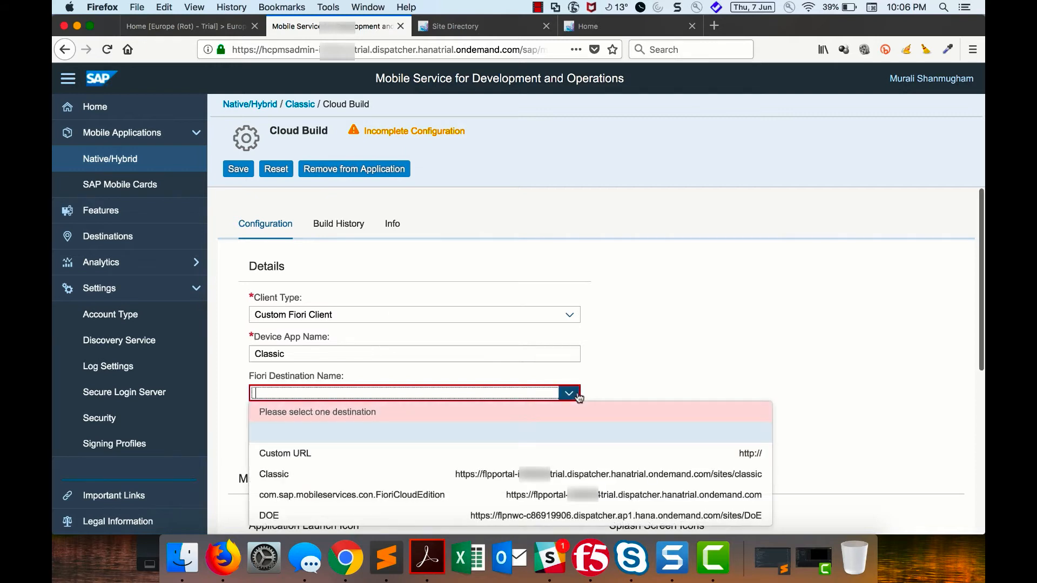
click(343, 480)
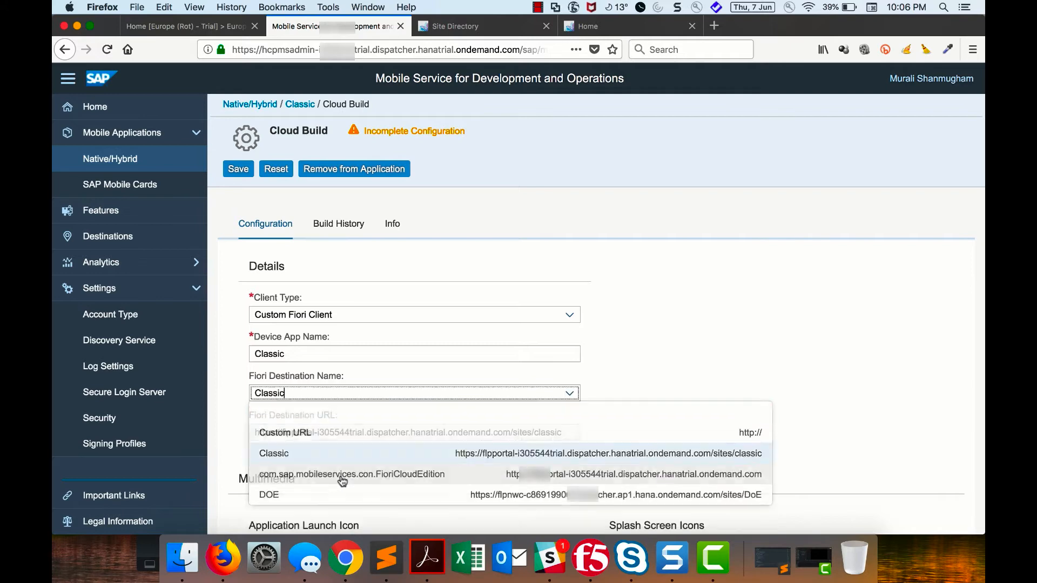
- Upload io7-isome-icon-P.png from the Downloads folder as the application launch icon
scroll(344, 481, down, 5)
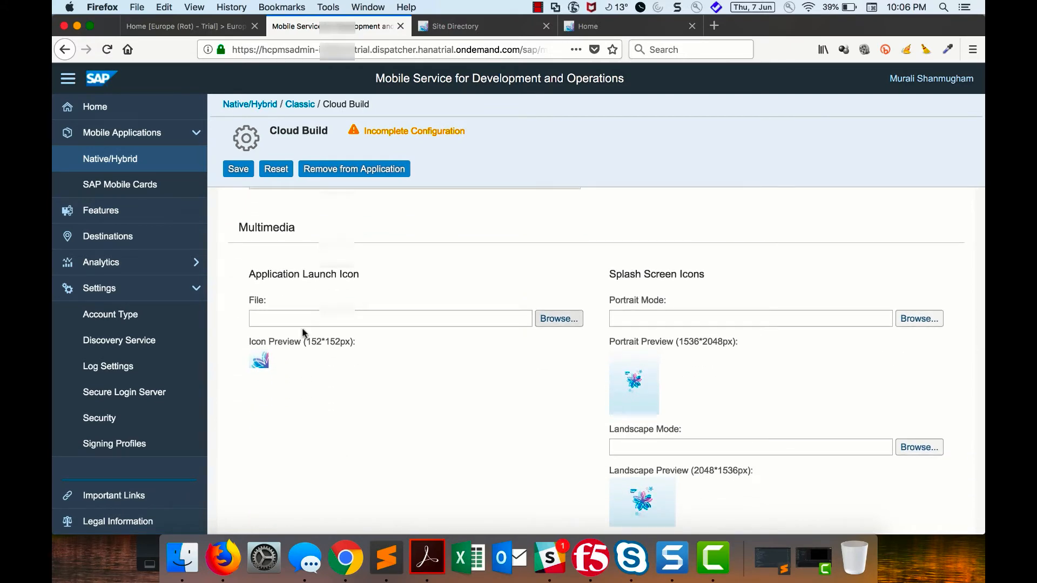
click(567, 324)
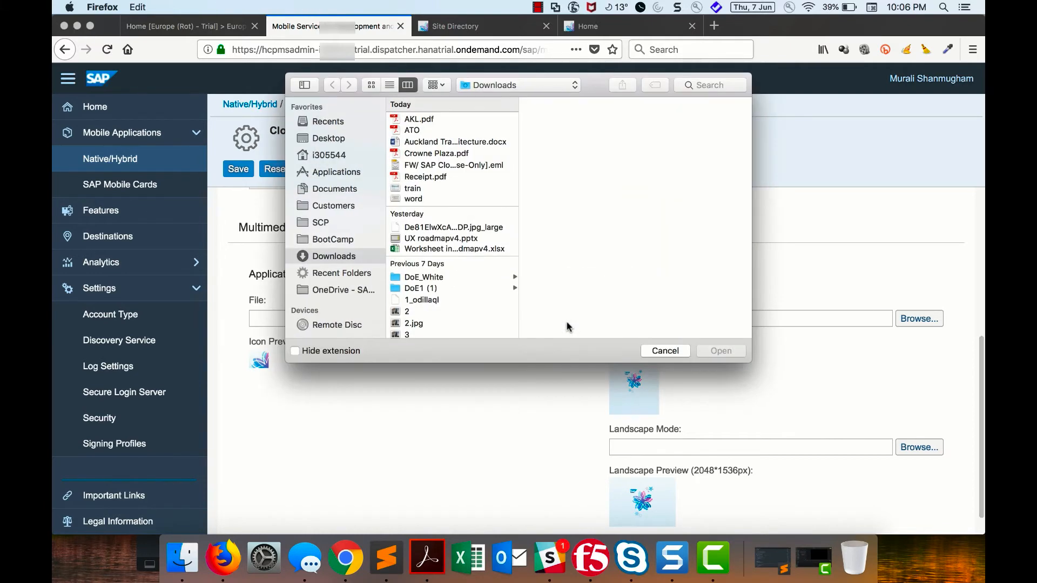
scroll(440, 267, down, 15)
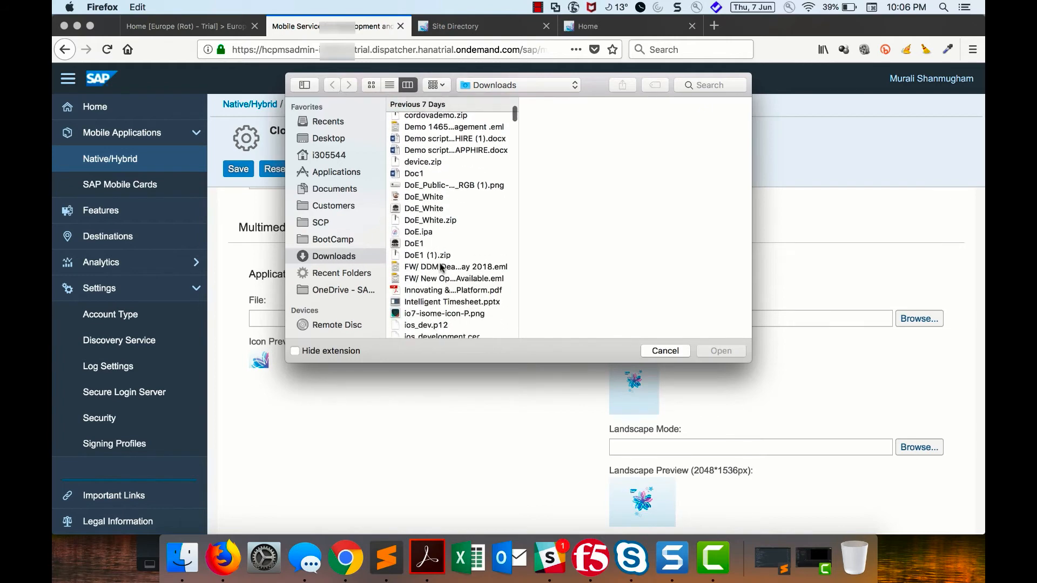
scroll(440, 267, down, 5)
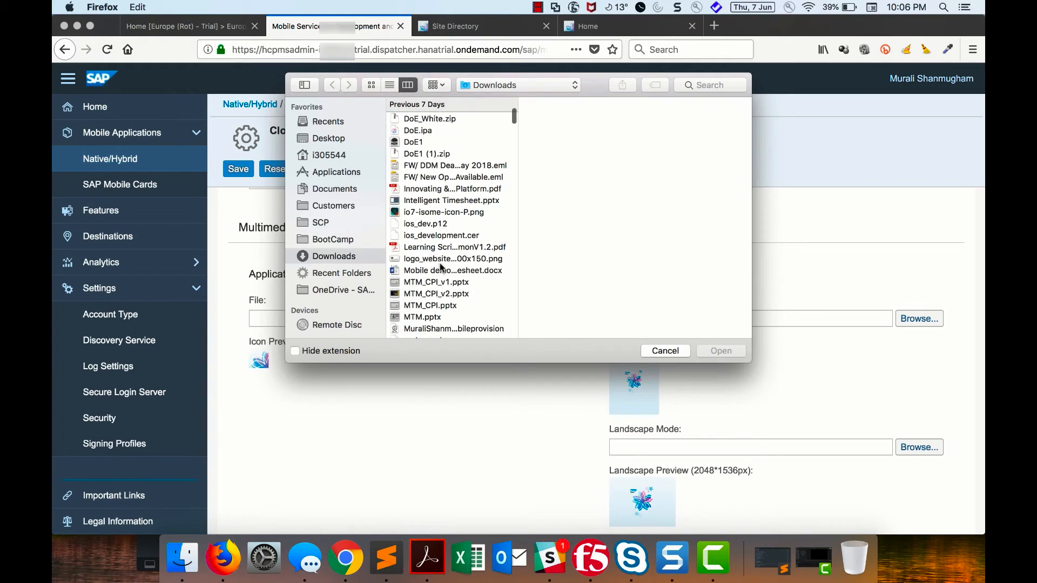
click(438, 212)
click(715, 353)
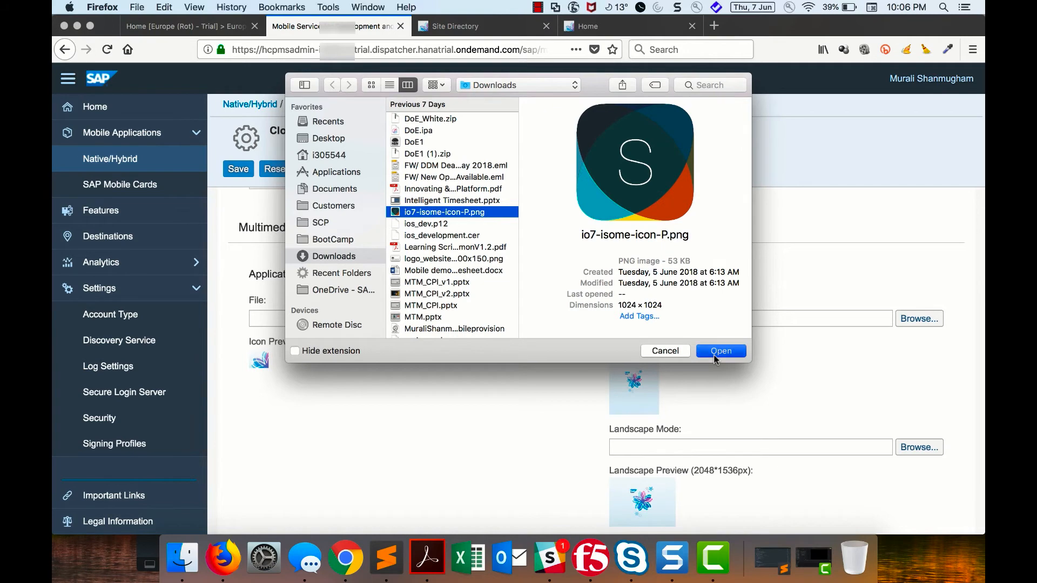
- Go to the app's build history and save the Cloud Build configuration
scroll(504, 295, up, 5)
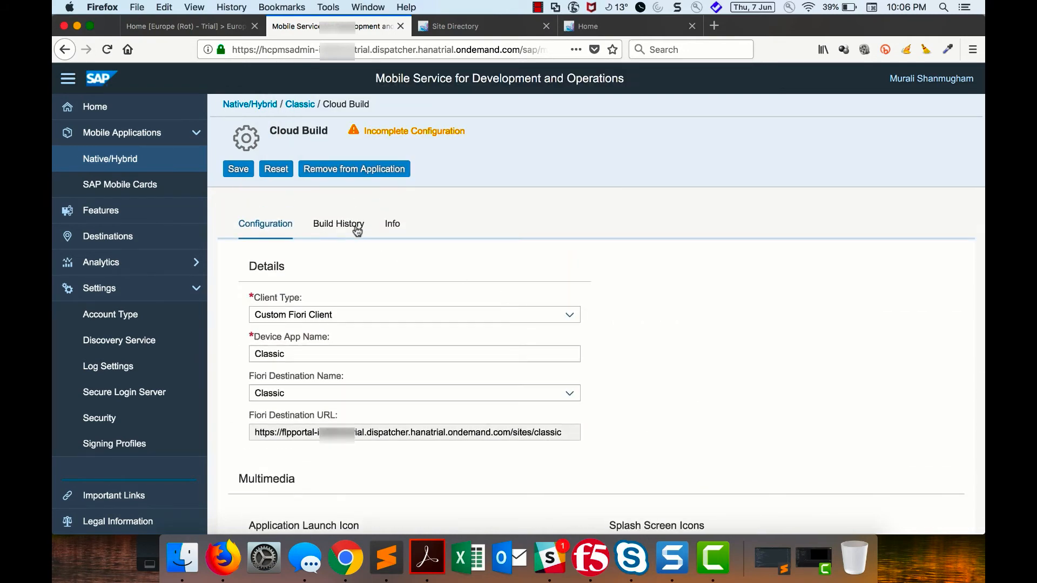
click(356, 226)
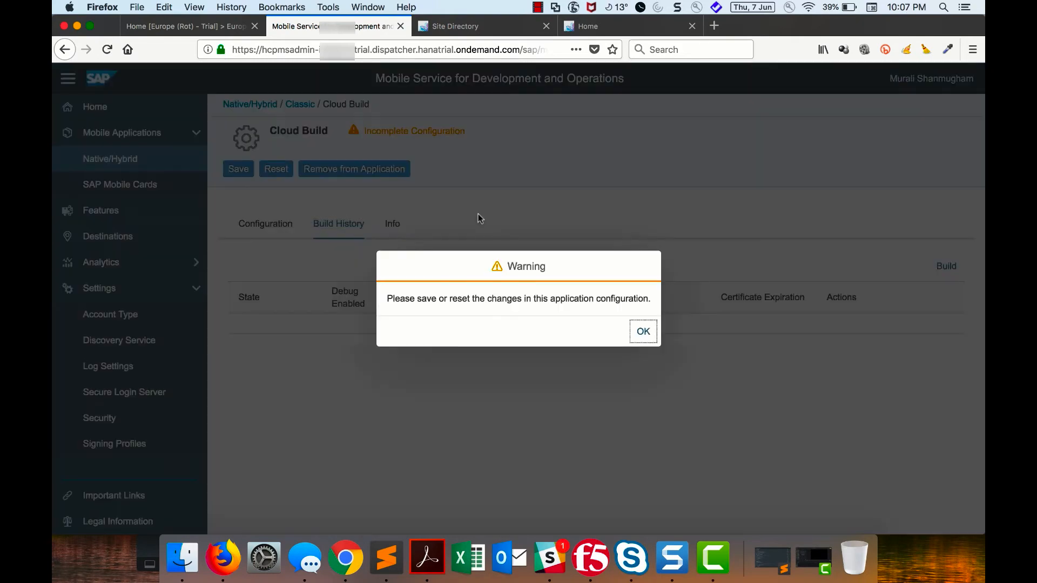
click(645, 339)
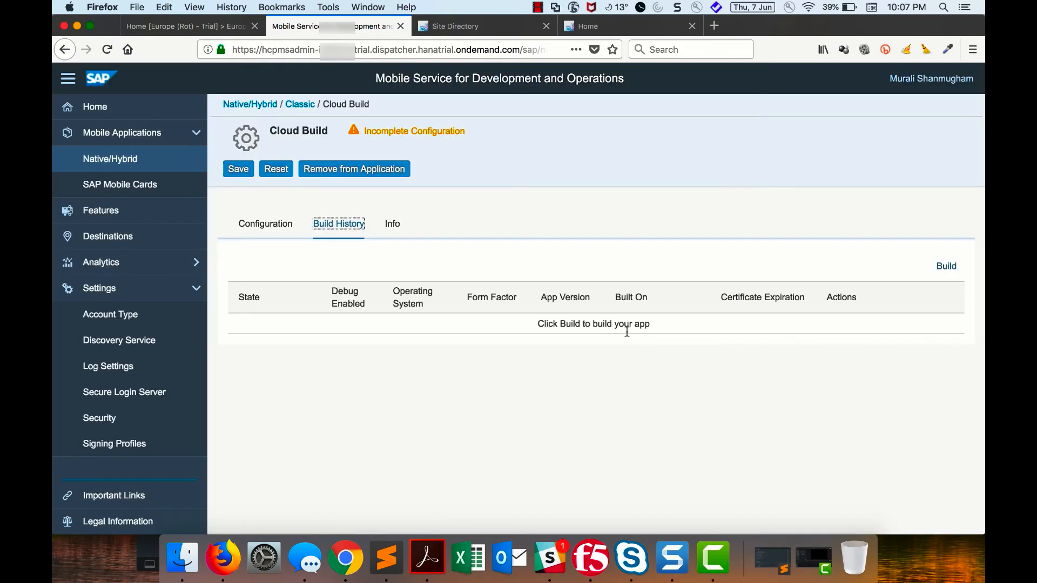
click(237, 171)
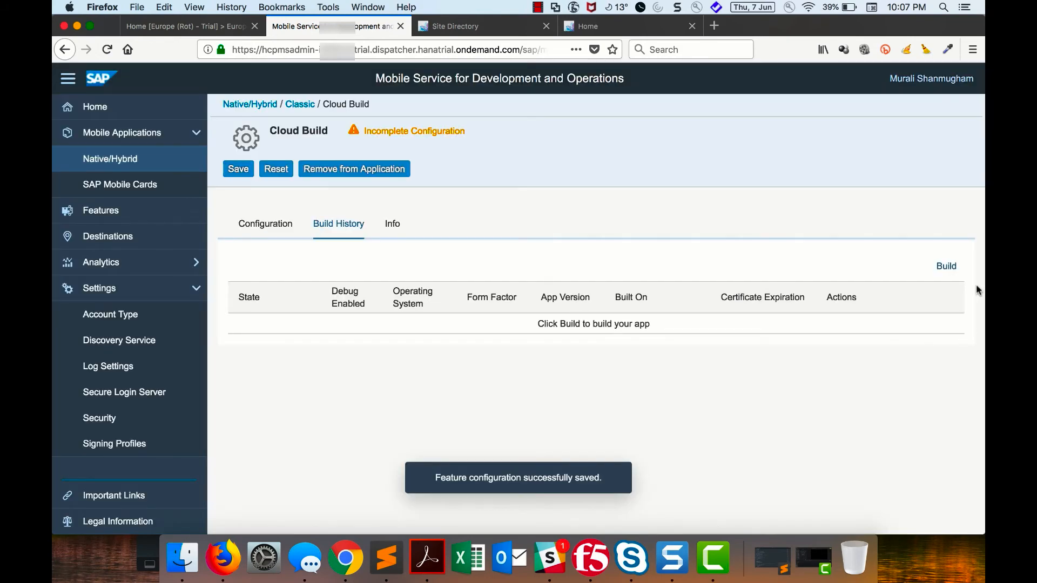
- Start a build for iOS only, using the uploaded iOS signing profile and leaving all build options off
click(946, 267)
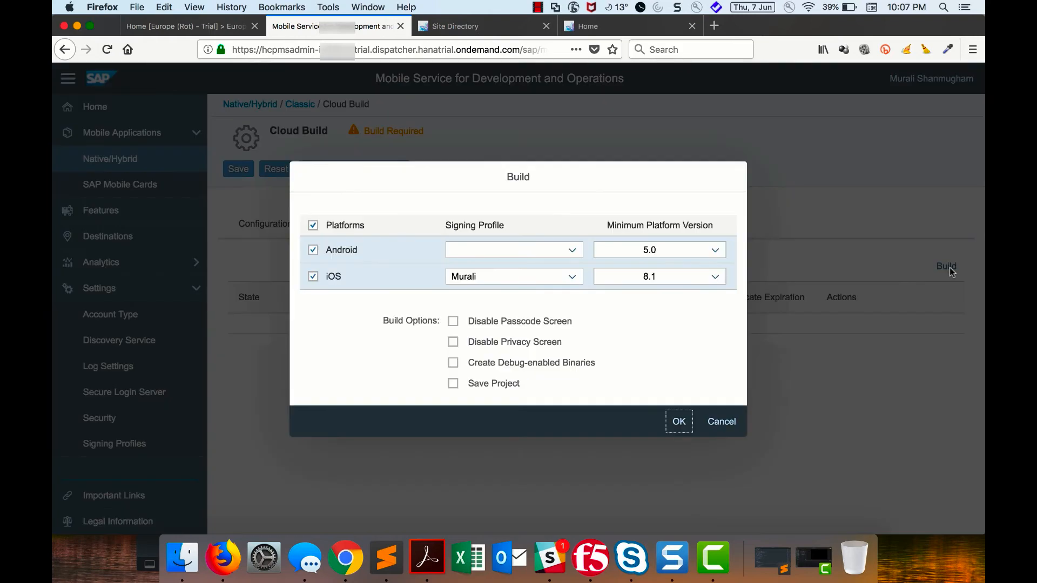
click(314, 225)
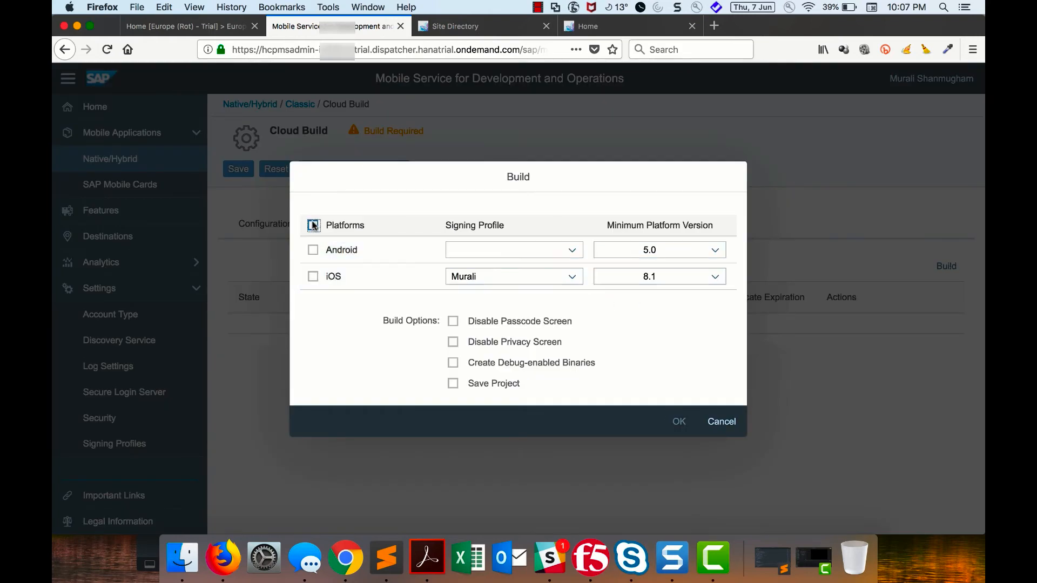
click(312, 276)
click(578, 276)
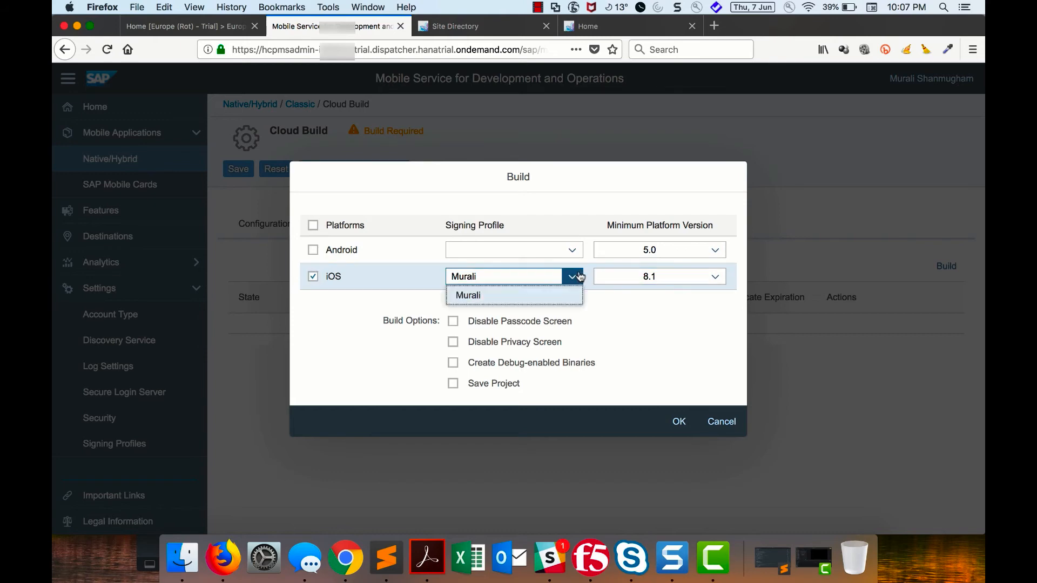
click(553, 295)
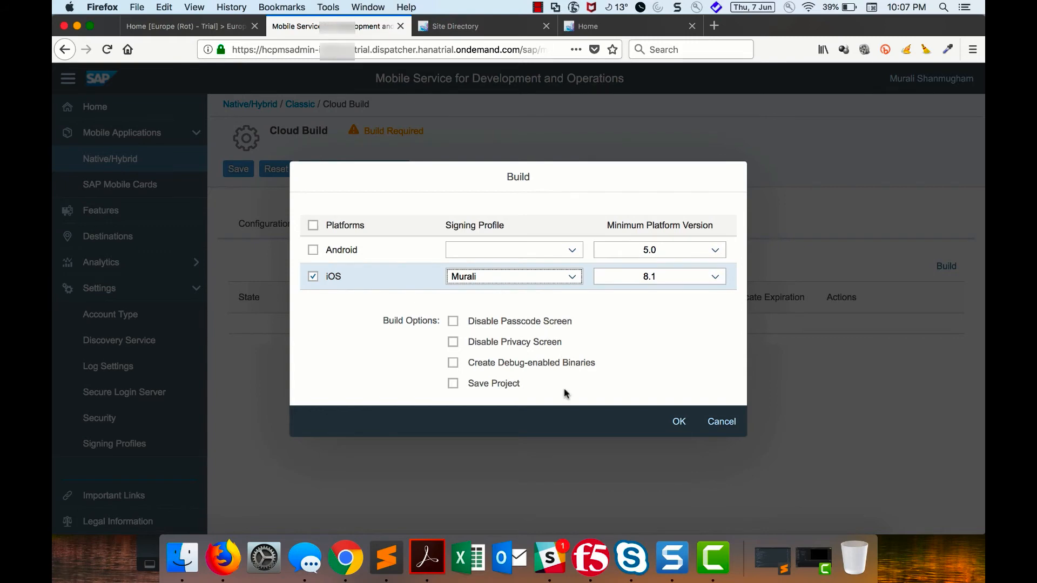
click(675, 428)
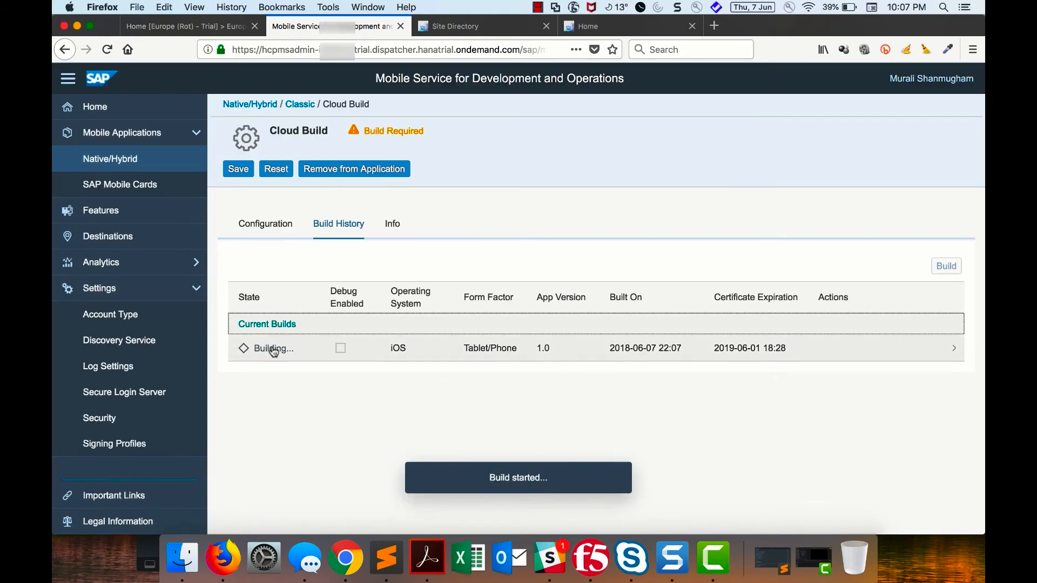
- Open the running iOS build and check its status, details and build logs
click(274, 350)
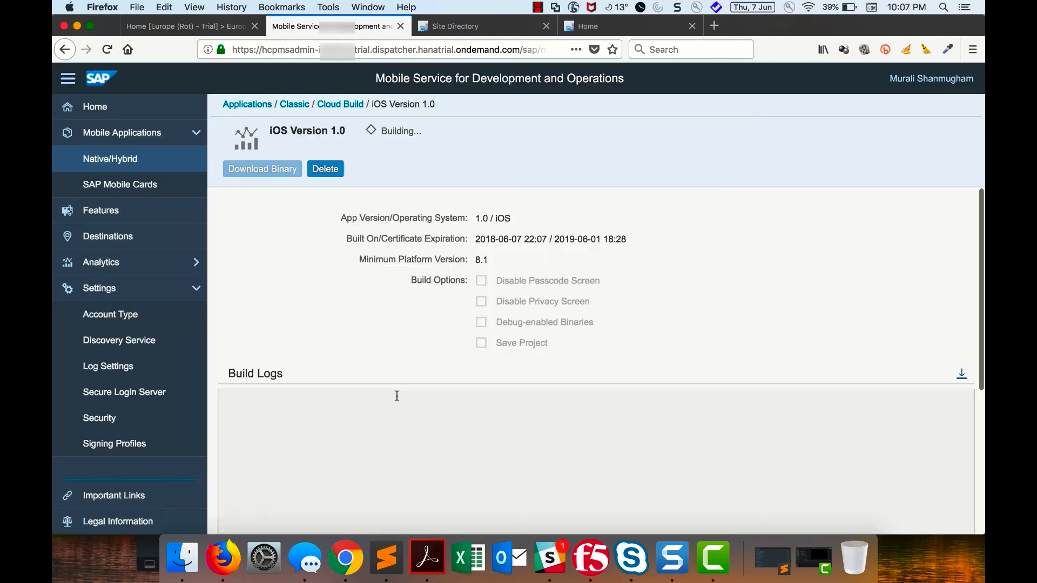
scroll(397, 396, down, 1)
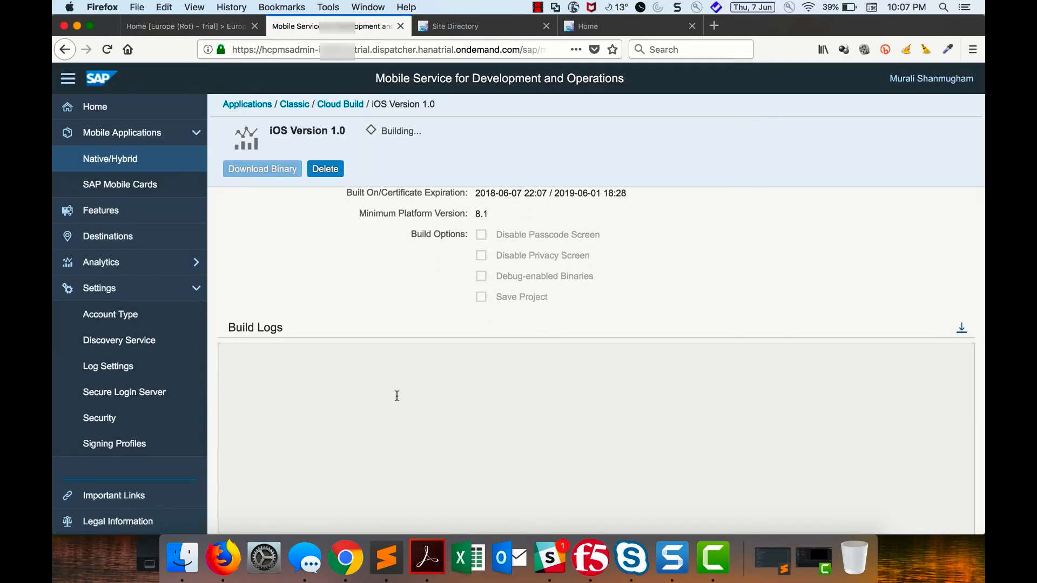
scroll(397, 396, down, 3)
scroll(396, 396, up, 1)
scroll(397, 396, up, 3)
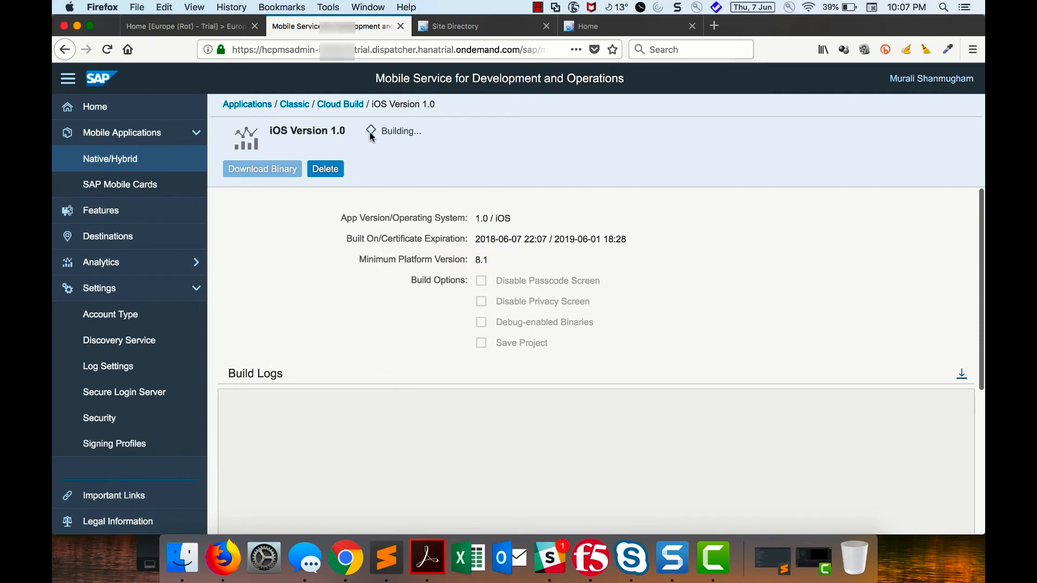
- Return to the build history, open the completed iOS build and examine its installation details and build logs
click(346, 106)
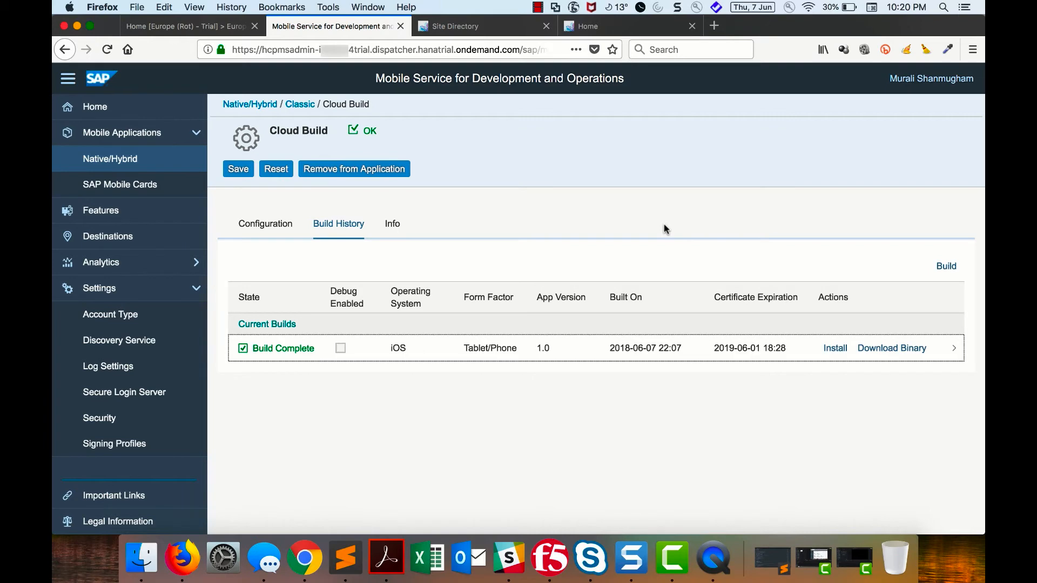
click(601, 354)
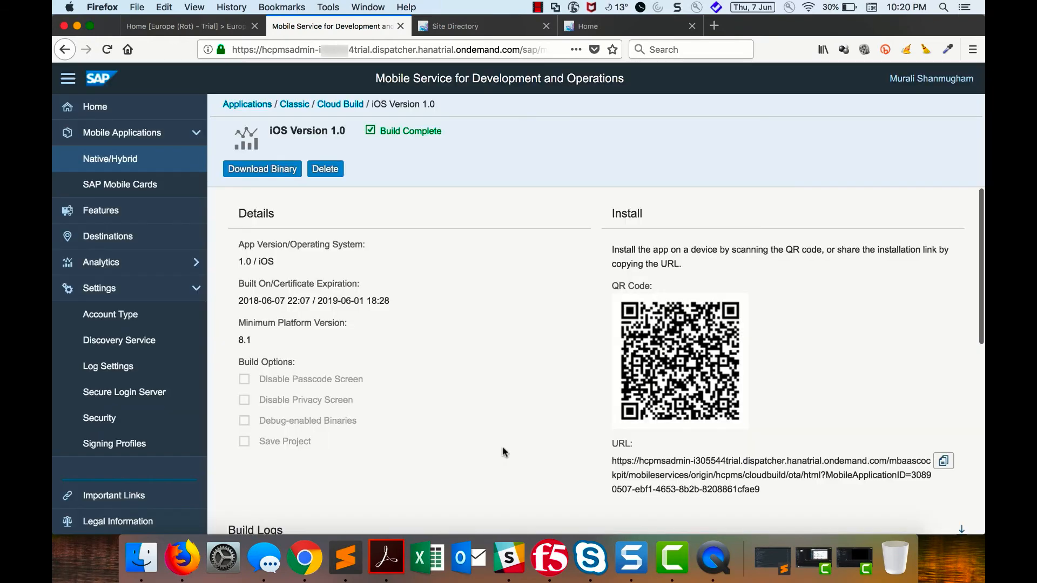
scroll(502, 452, down, 10)
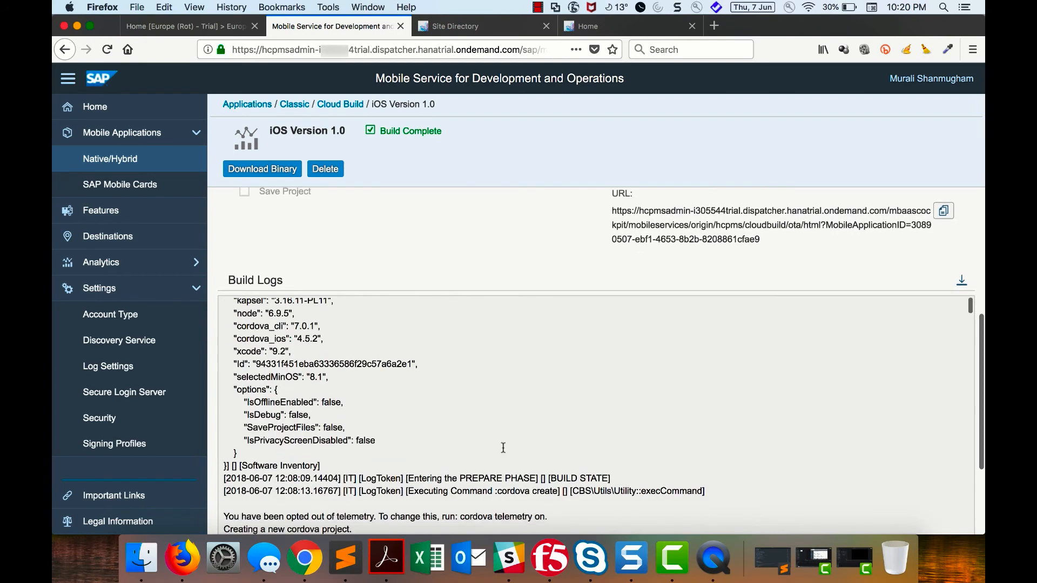
- Read through the completed iOS build's logs, covering the software inventory, Cordova project creation and installed plugins
scroll(502, 448, down, 8)
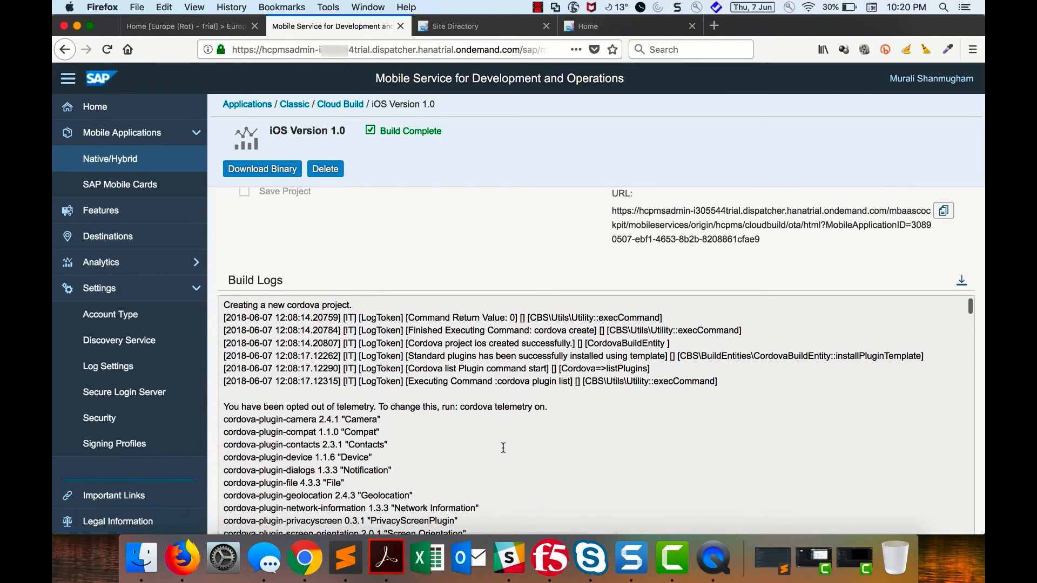
scroll(503, 448, down, 7)
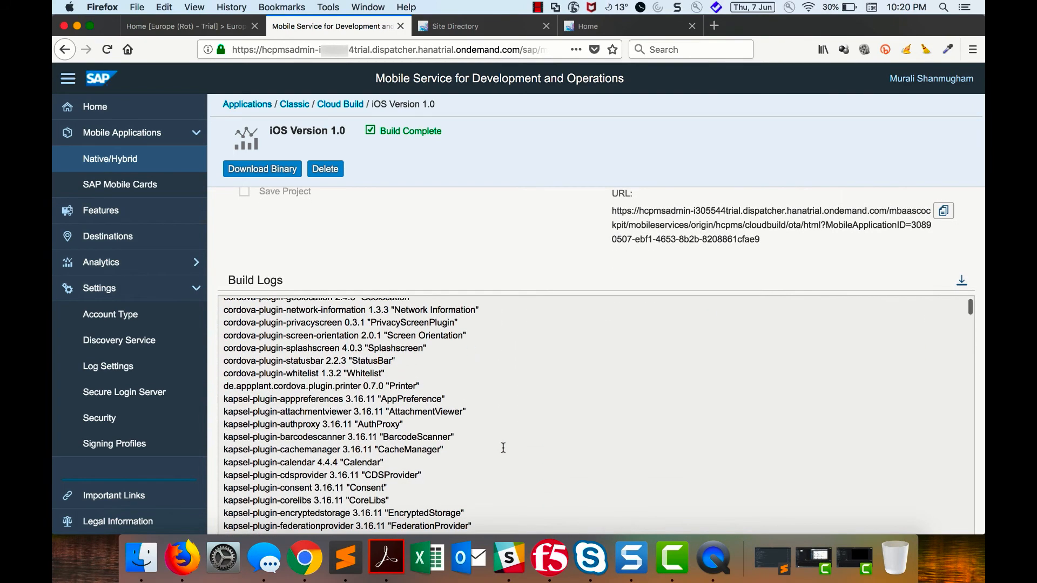
scroll(503, 447, down, 5)
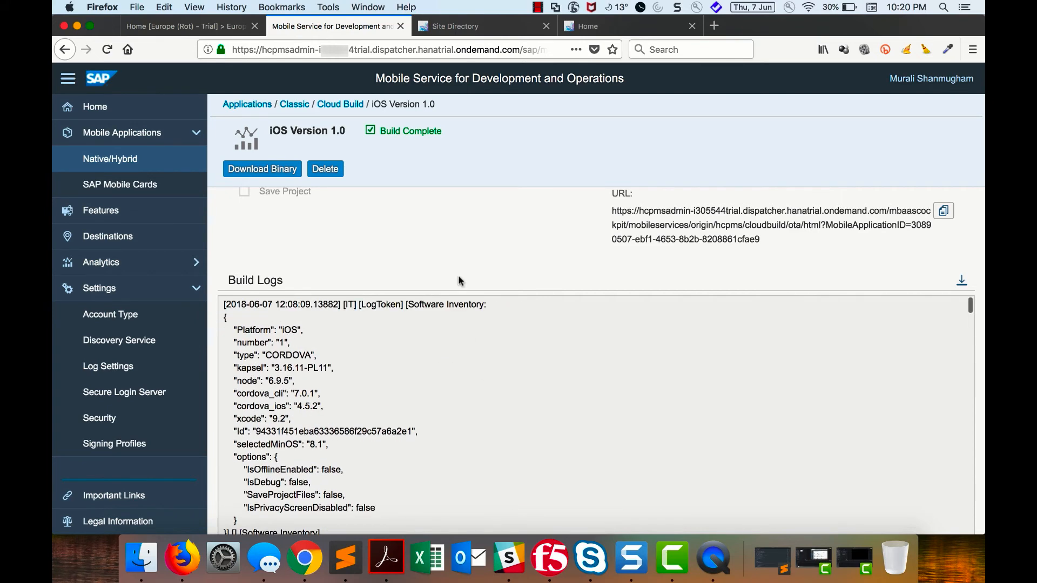
scroll(458, 280, up, 9)
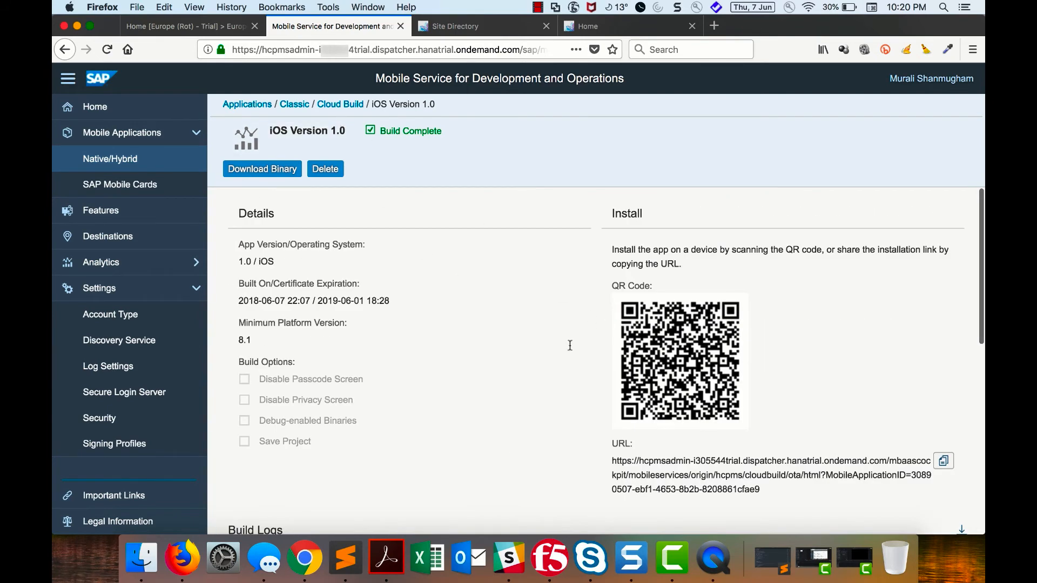
- From the Cloud Build history, show the completed iOS build's installation QR code and switch to QuickTime Player for the mirrored phone
click(340, 104)
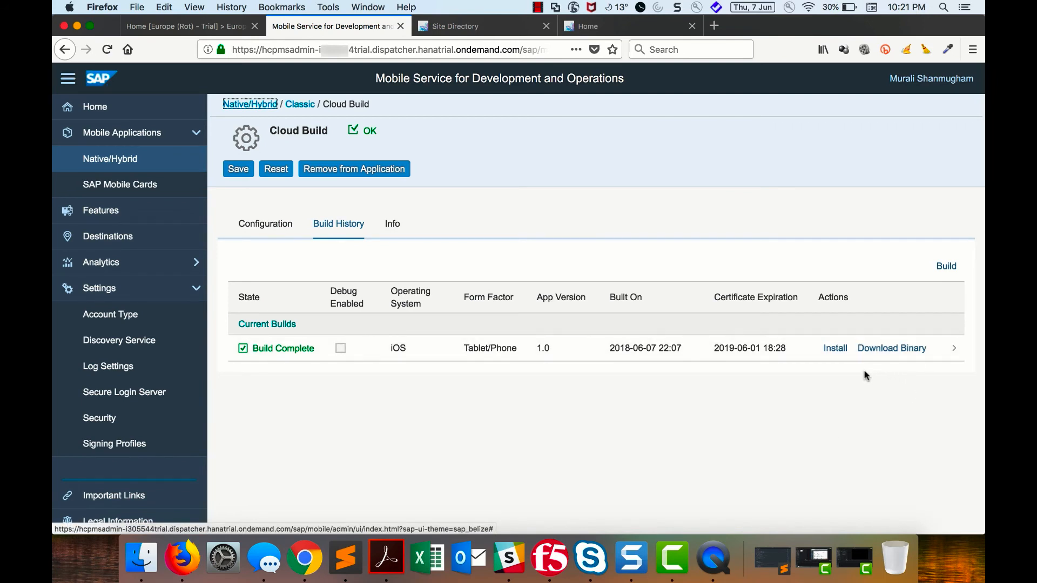
click(835, 349)
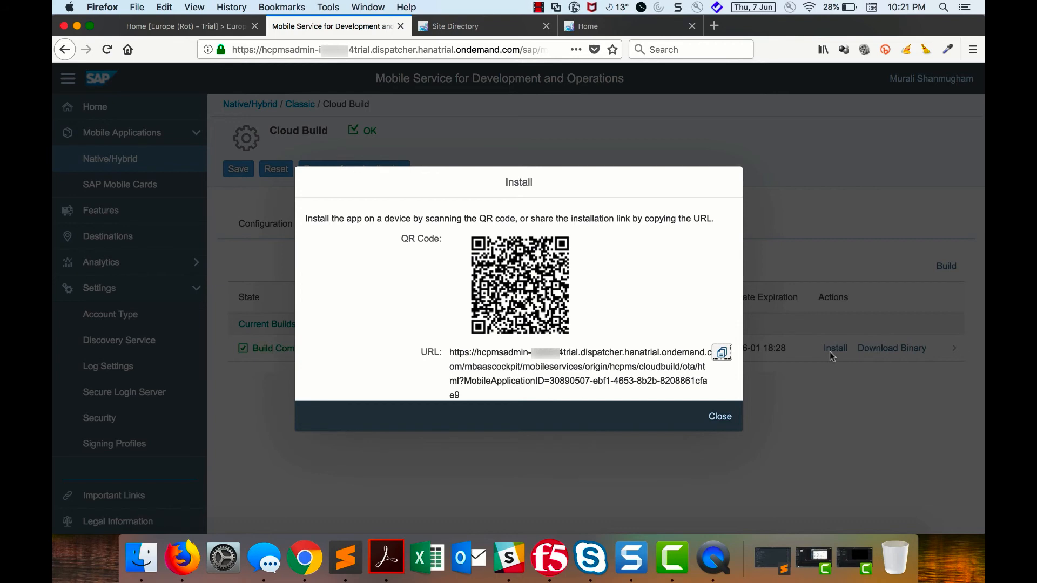
click(714, 561)
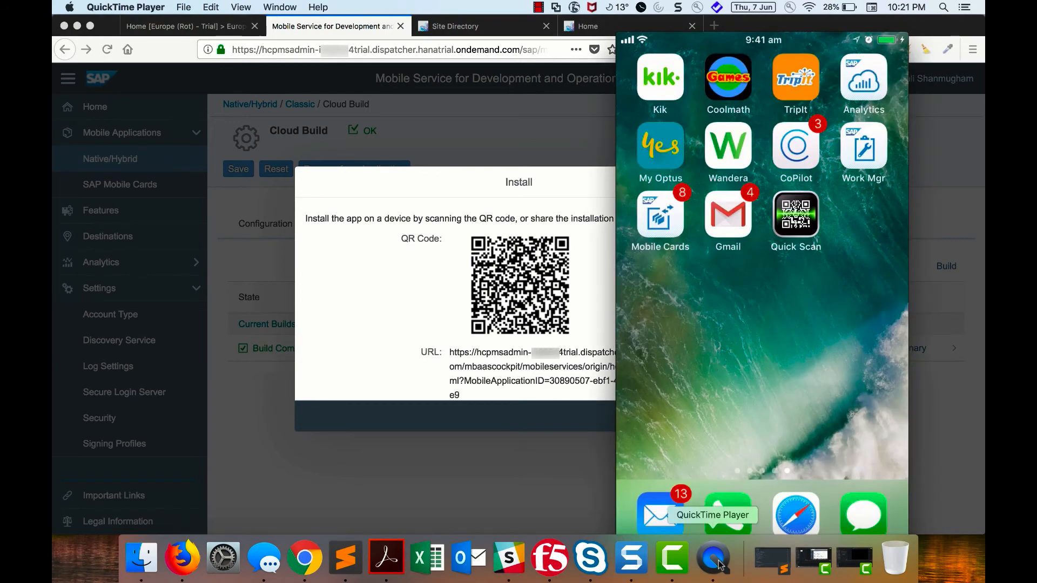